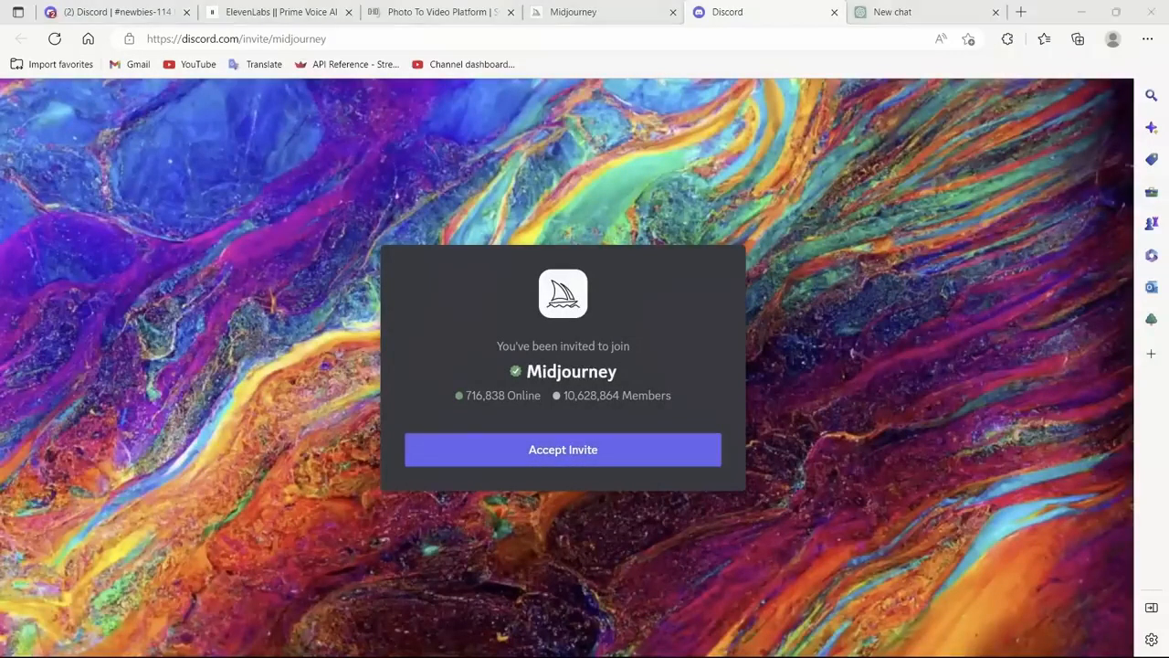
# Step: Switch to the Midjourney server's newbies-114 channel in Discord and browse the channel list and the images generated there
pyautogui.click(117, 12)
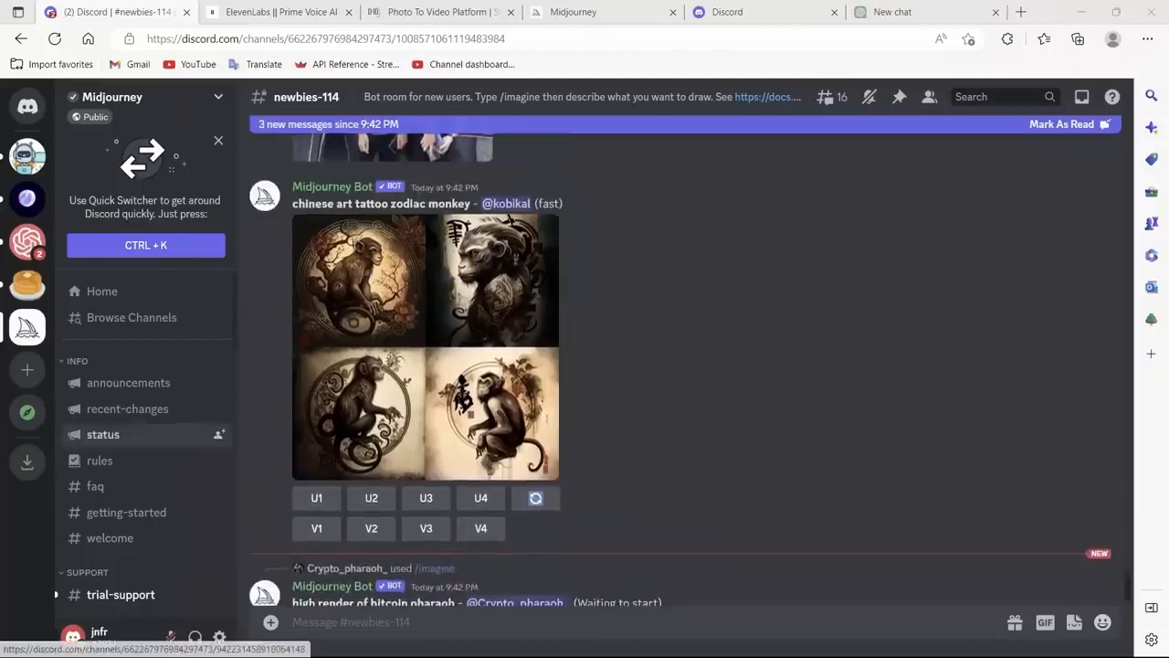
pyautogui.scroll(-5, 146, 447)
pyautogui.scroll(1, 137, 407)
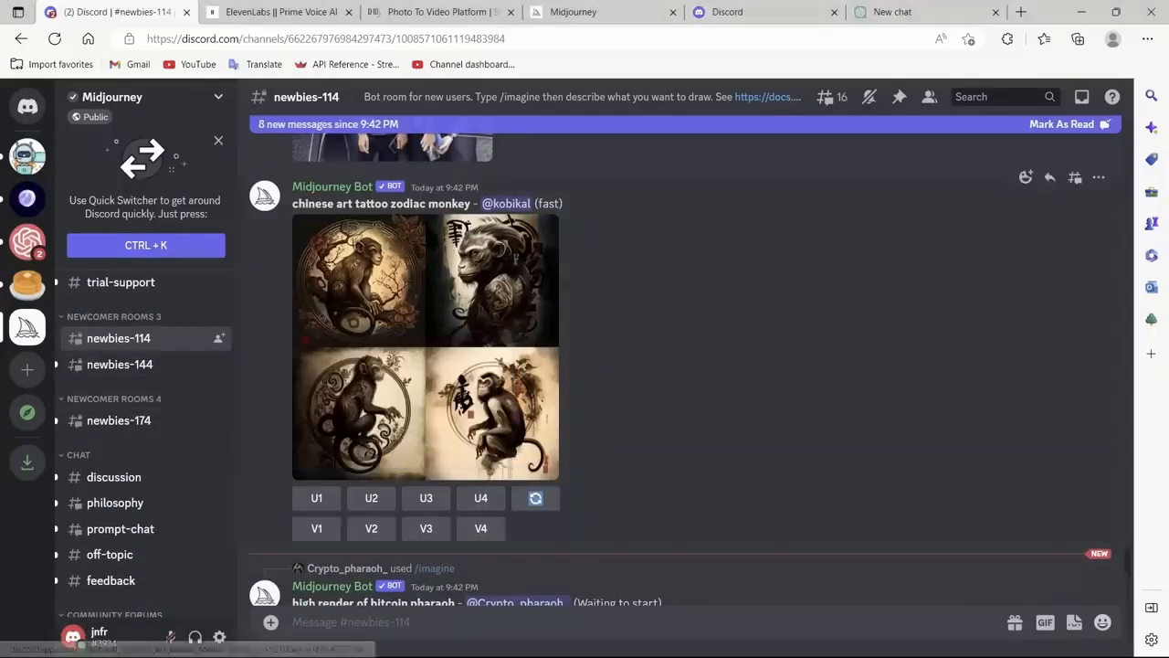
pyautogui.scroll(-6, 681, 366)
pyautogui.scroll(-5, 499, 366)
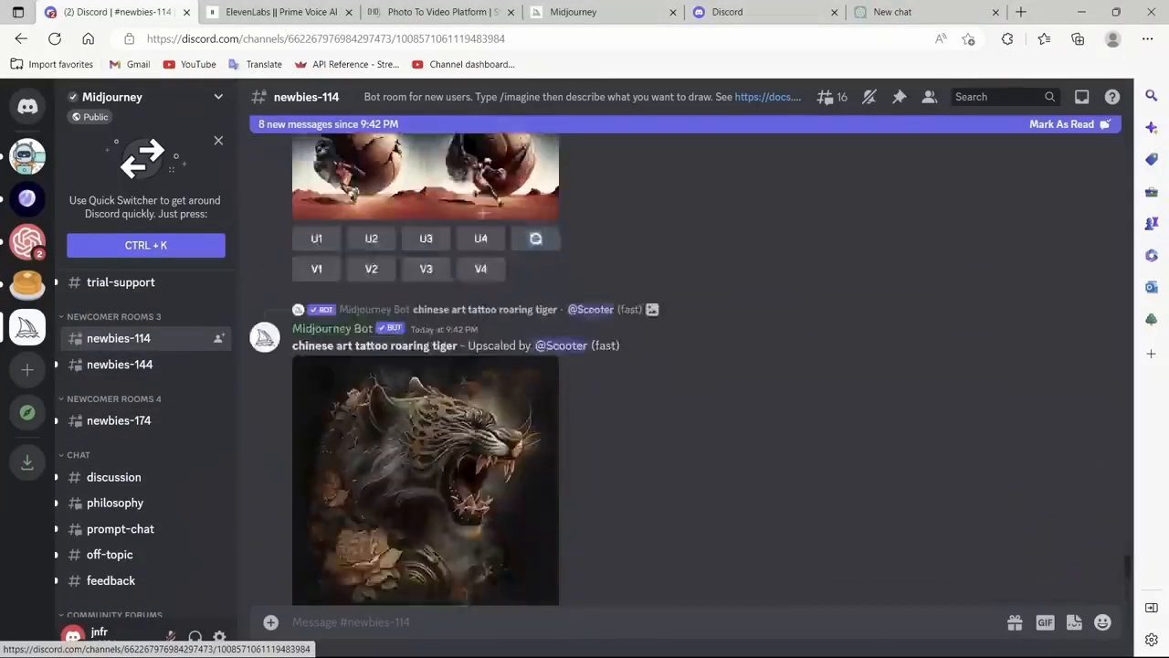
pyautogui.scroll(4, 475, 388)
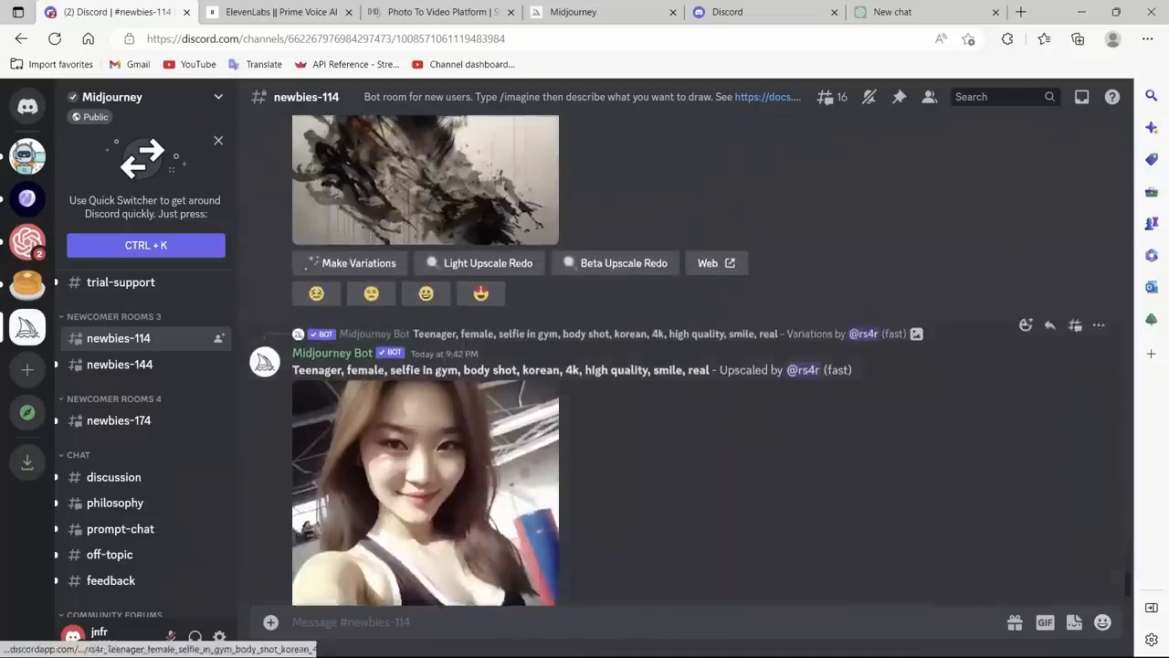
pyautogui.scroll(-9, 475, 389)
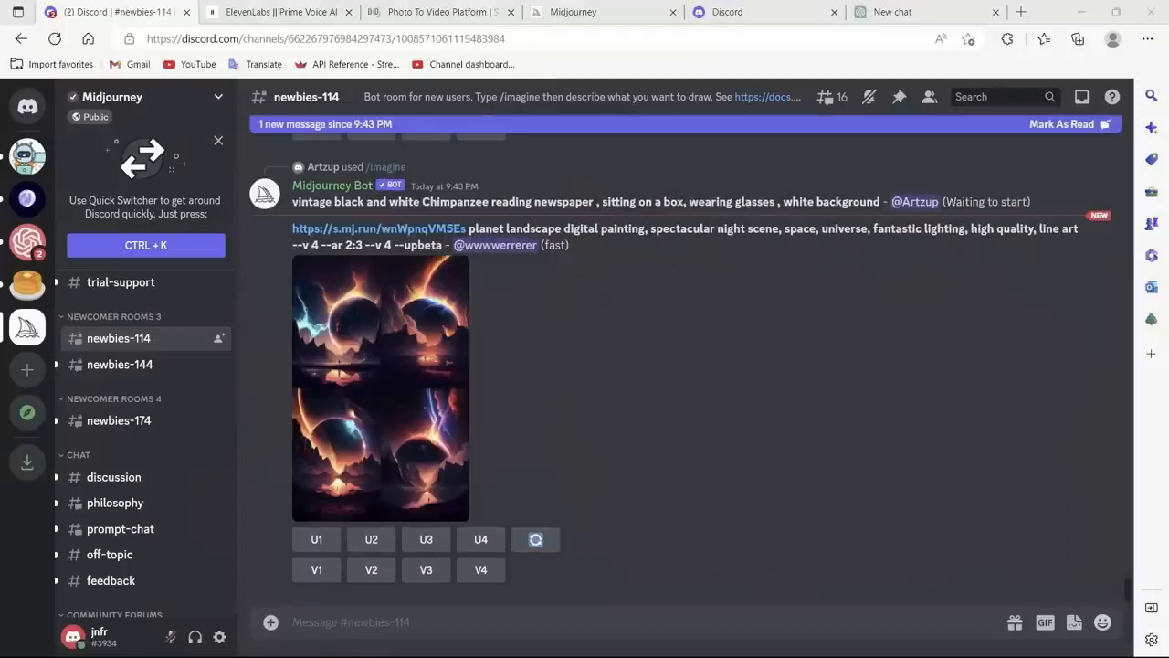
# Step: Enter an /imagine prompt for a medium shot of a white woman wearing a T-shirt, with Nikon D850, high-key lighting, shallow depth of field and --ar 2:3
pyautogui.click(351, 623)
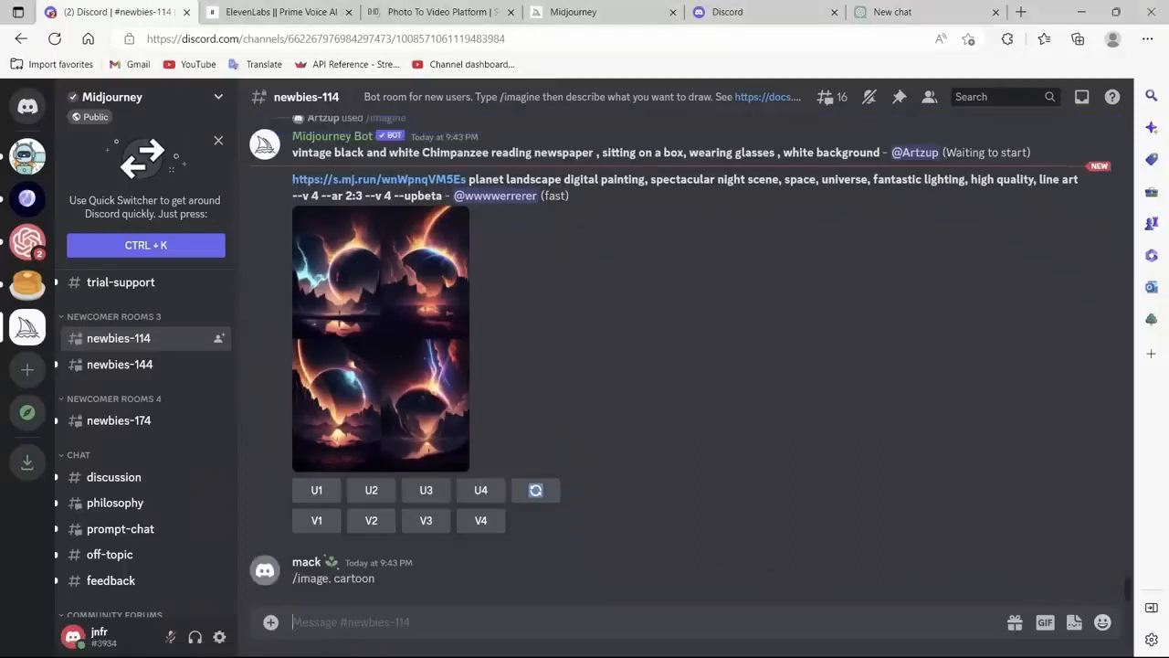
pyautogui.write('/')
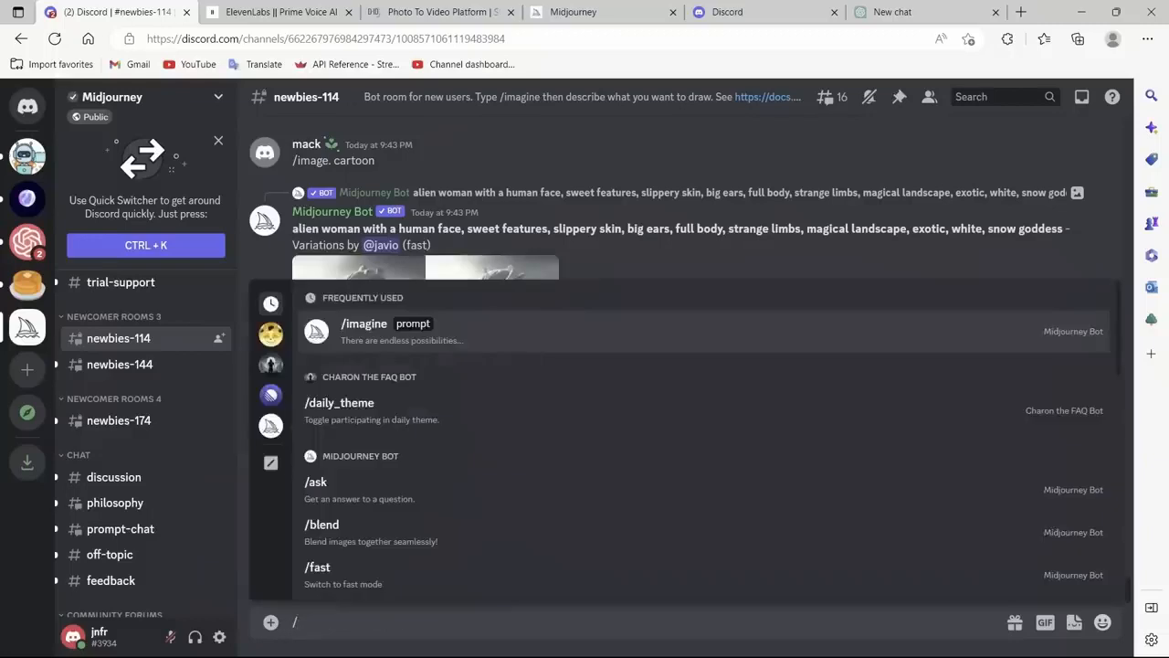
pyautogui.write('im')
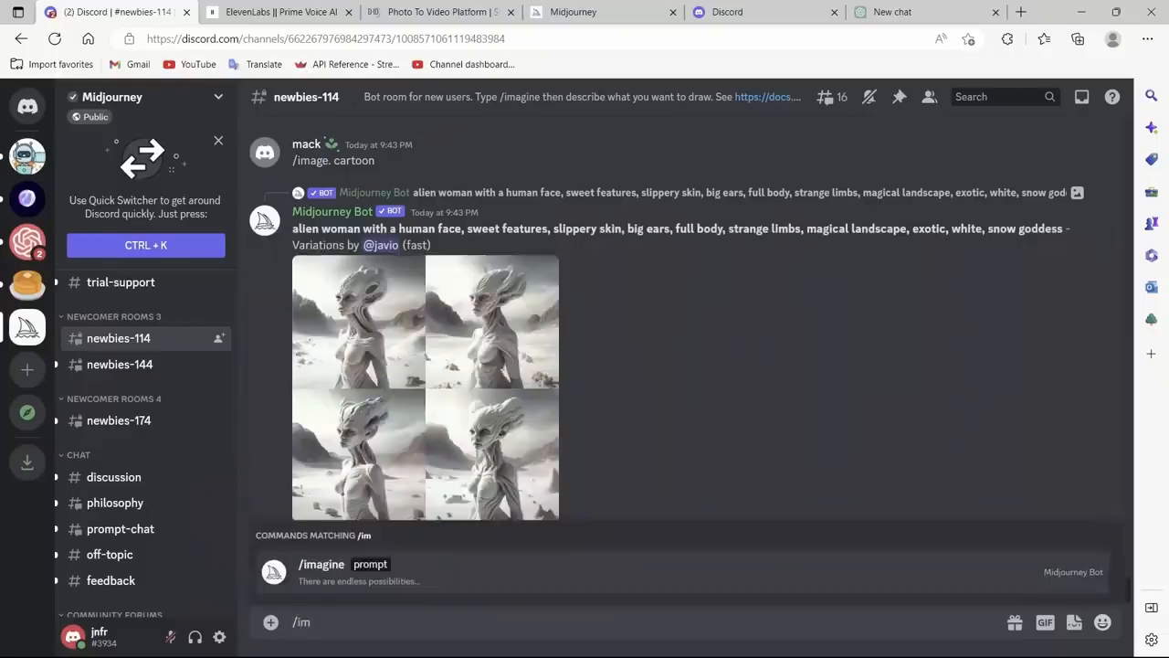
pyautogui.press('Tab')
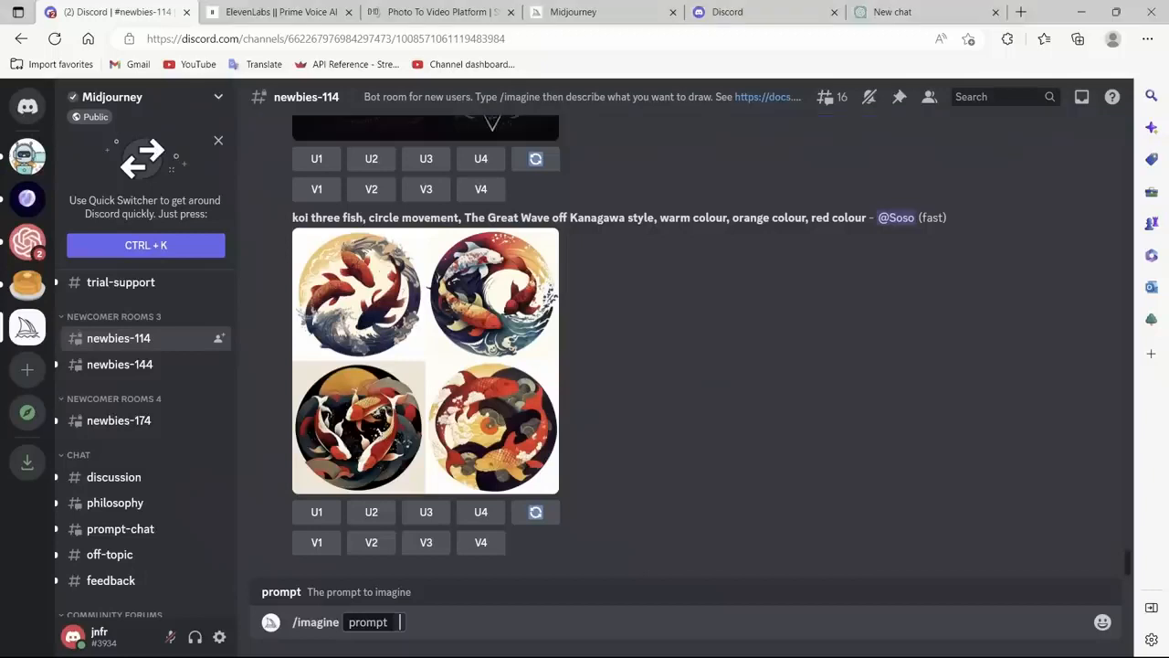
pyautogui.write('A medium shot of a white woman wearing a T-shirt, captured with a Nikon D850 and a Nikon AF-S NIKKOR 70-200mm f/2.8E FL ED VR lens, lit with high-key lighting to create a soft and ethereal feel, with a shallow depth of field --ar 2:3')
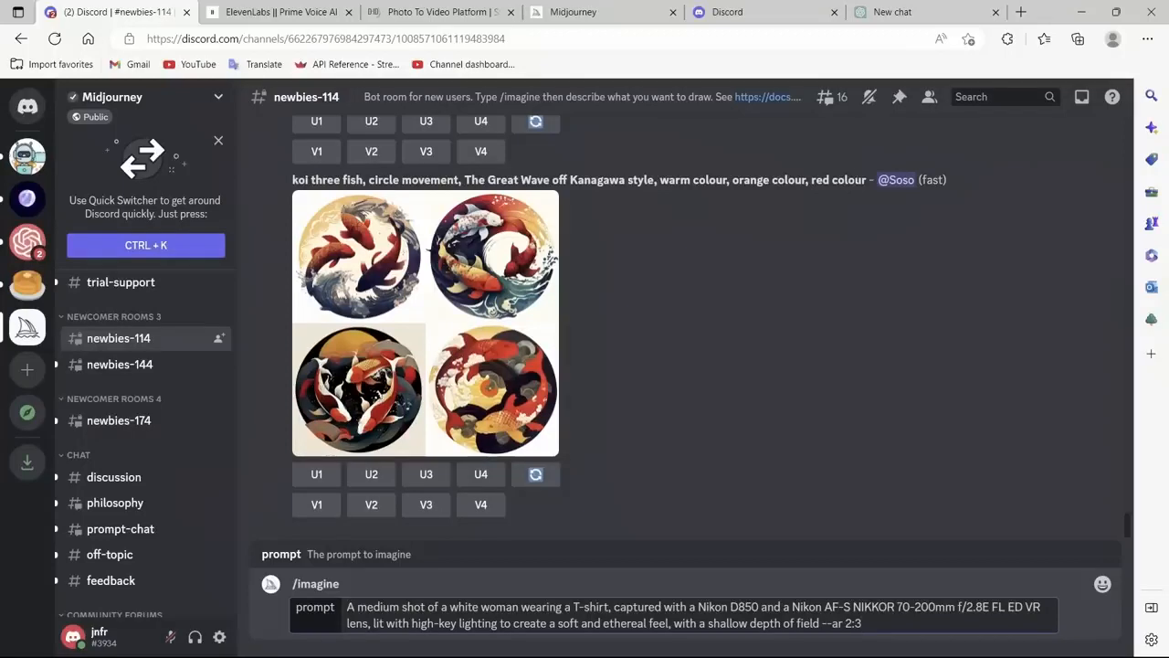
# Step: Check the prompt's camera, lens, lighting and aspect ratio wording and submit it to the Midjourney bot
pyautogui.moveTo(449, 607); pyautogui.dragTo(581, 606)
pyautogui.click(715, 607)
pyautogui.moveTo(730, 606); pyautogui.dragTo(903, 607)
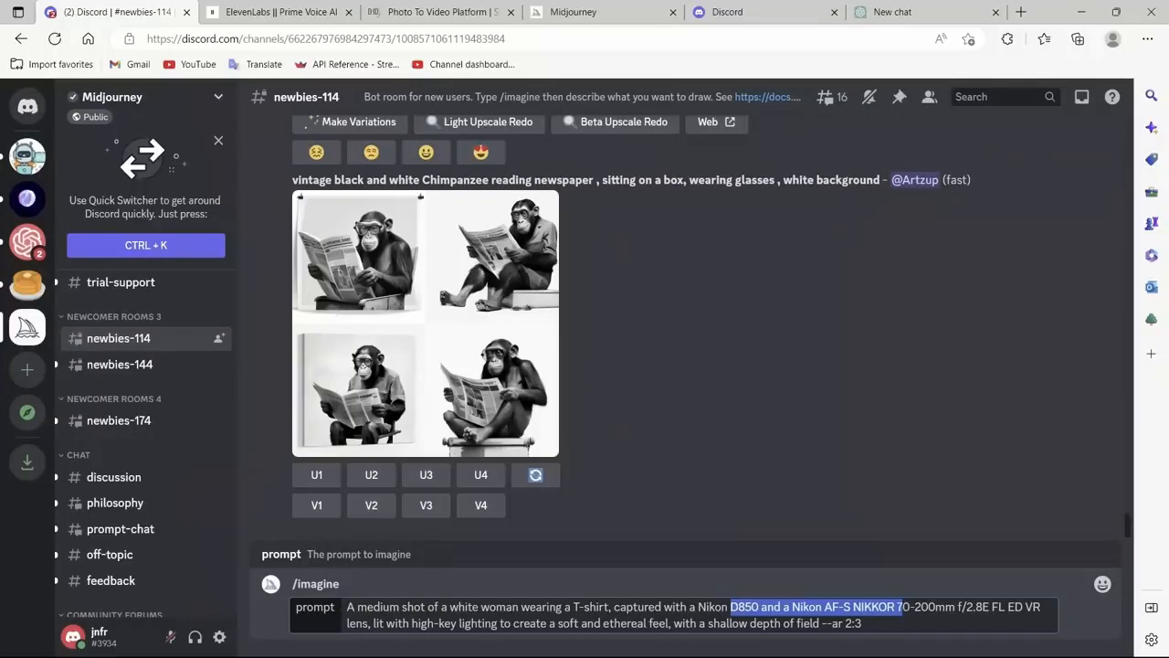
pyautogui.click(433, 623)
pyautogui.moveTo(433, 623); pyautogui.dragTo(637, 623)
pyautogui.moveTo(862, 623); pyautogui.dragTo(845, 623)
pyautogui.click(863, 624)
pyautogui.press('Return')
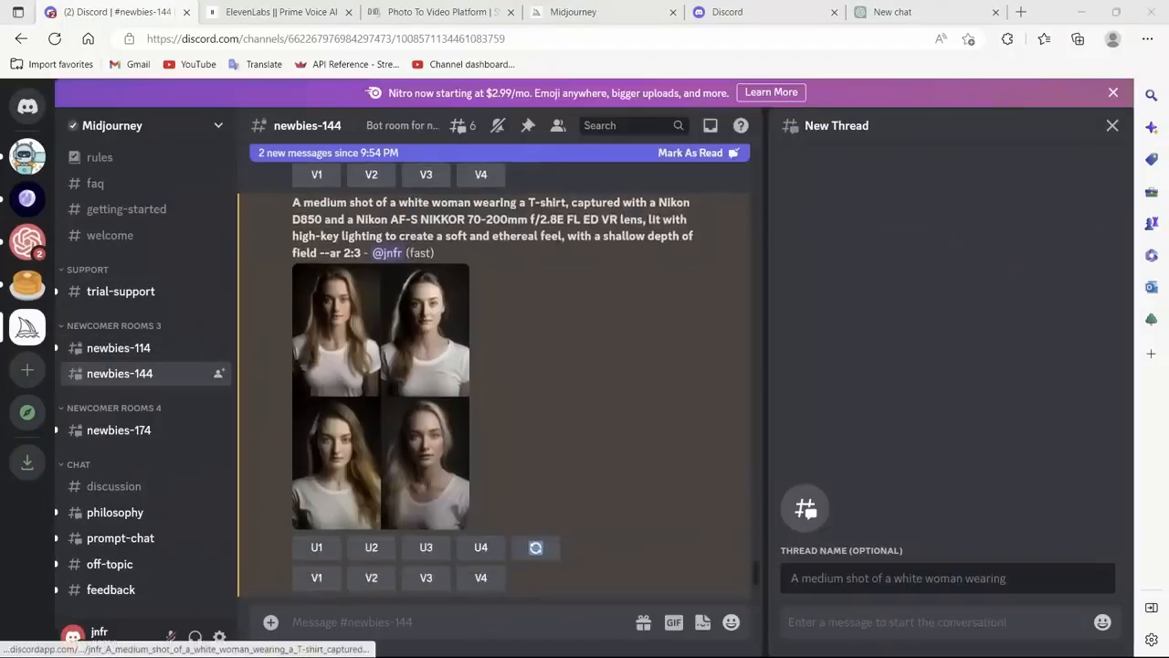
# Step: Compare the four generated T-shirt portraits at enlarged size and upscale the first one
pyautogui.click(381, 396)
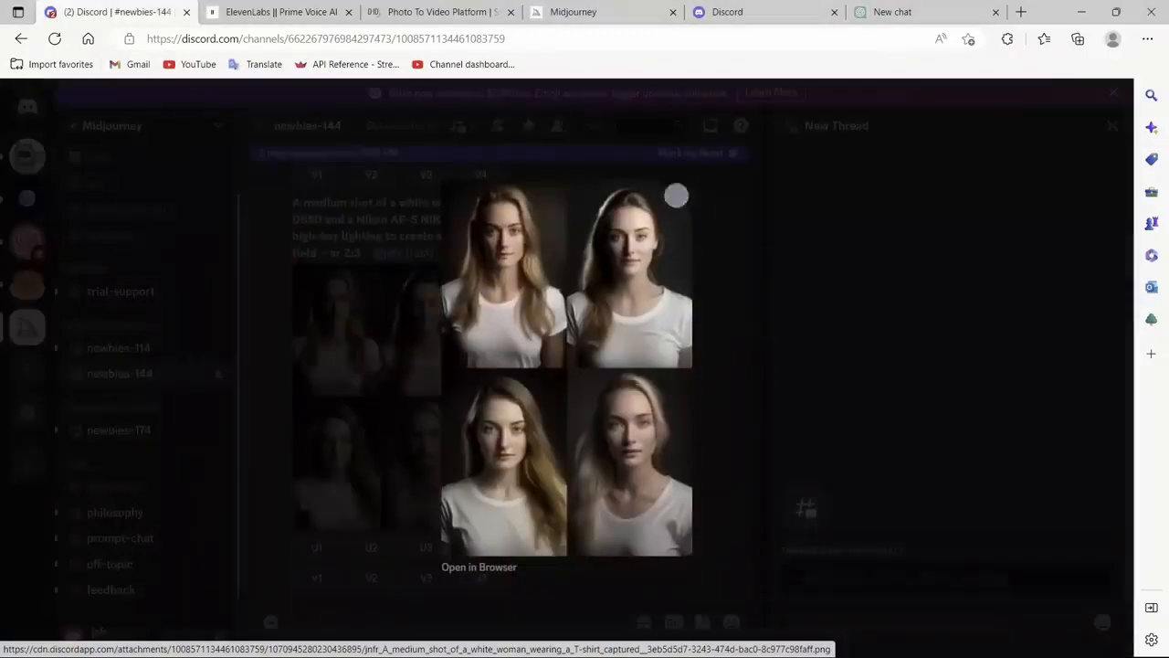
pyautogui.click(727, 397)
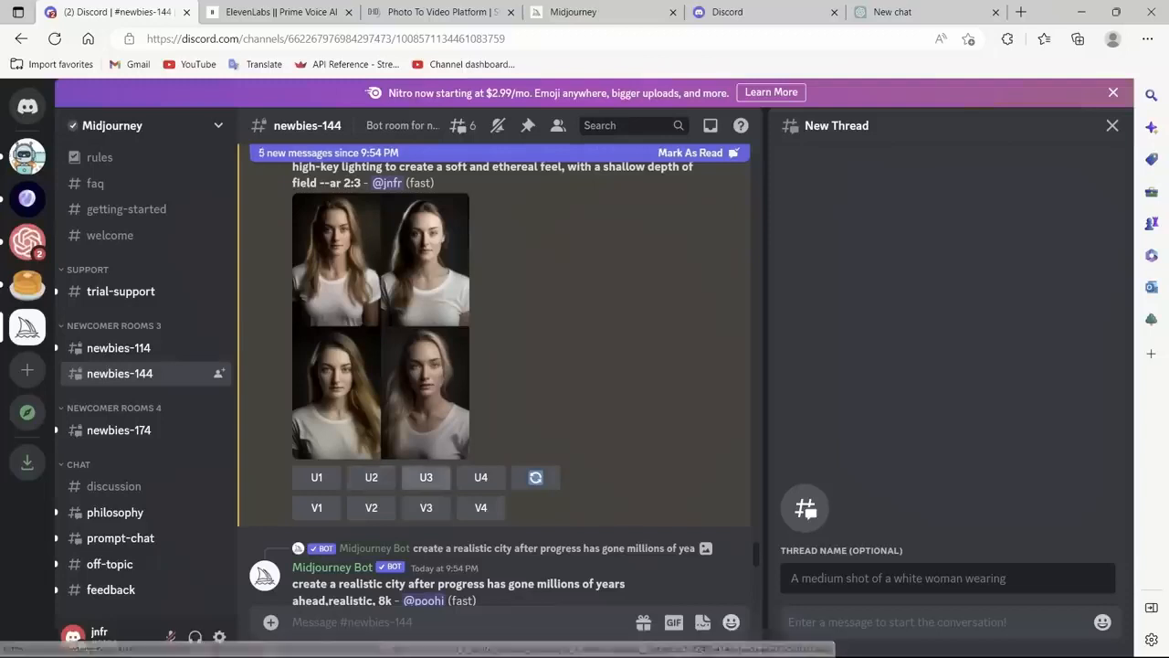
pyautogui.click(444, 388)
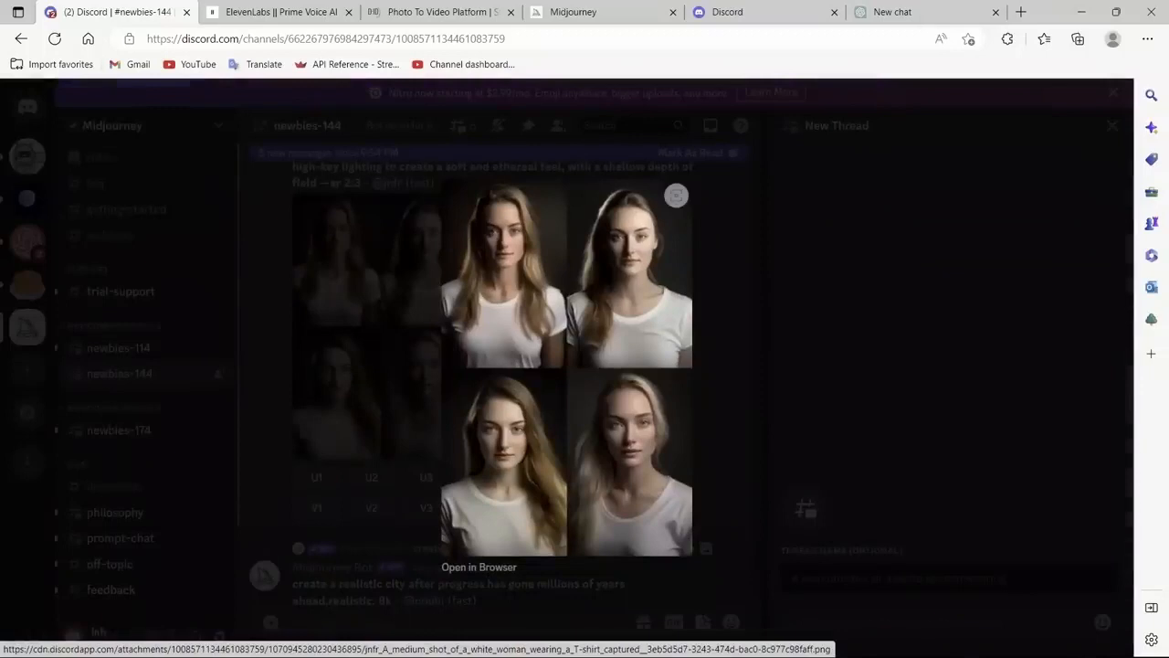
pyautogui.click(385, 437)
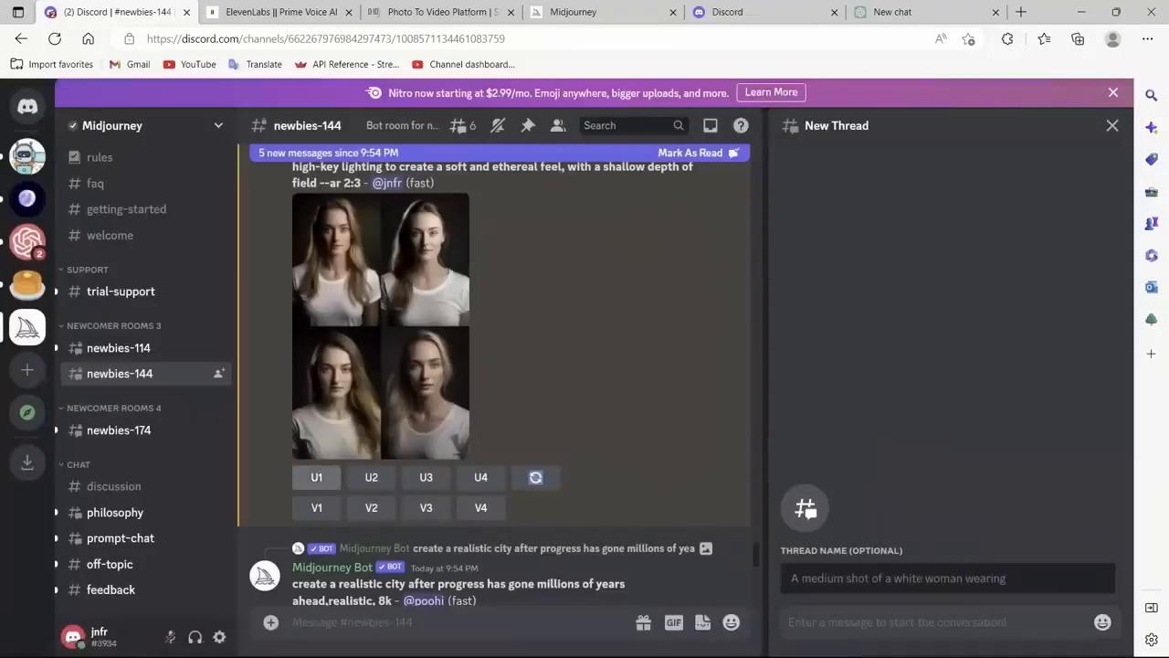
pyautogui.click(316, 477)
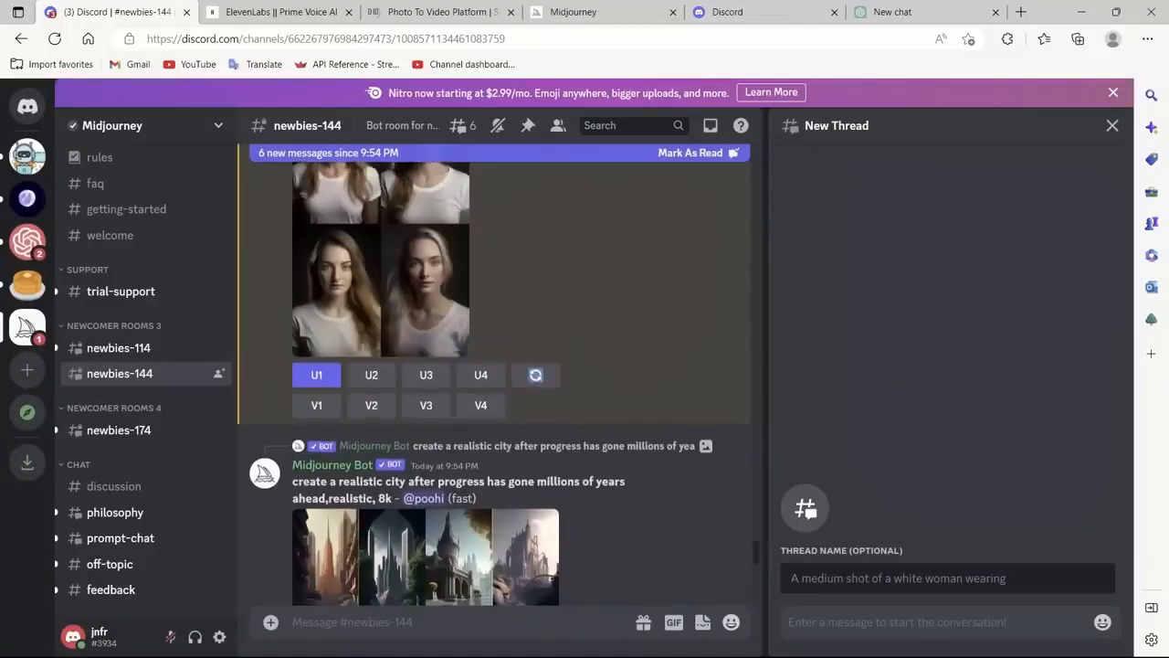
pyautogui.scroll(2, 494, 384)
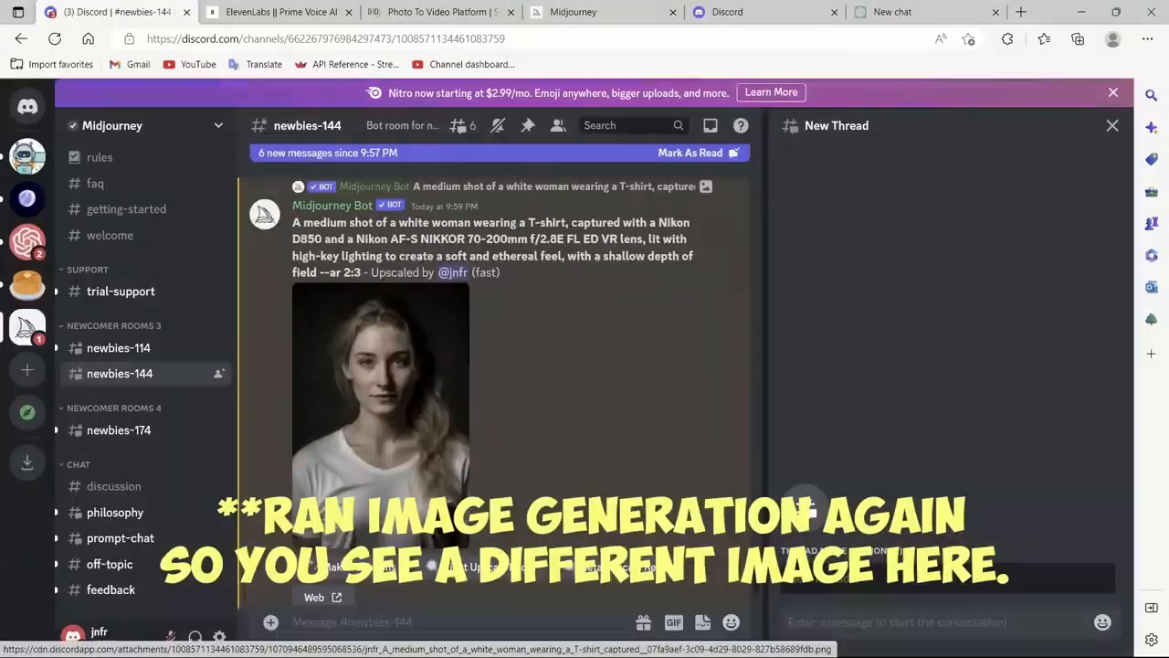
# Step: Save the upscaled portrait as a PNG image in the Prompt-Enigneering folder under its suggested file name
pyautogui.click(381, 411)
pyautogui.rightClick(676, 195)
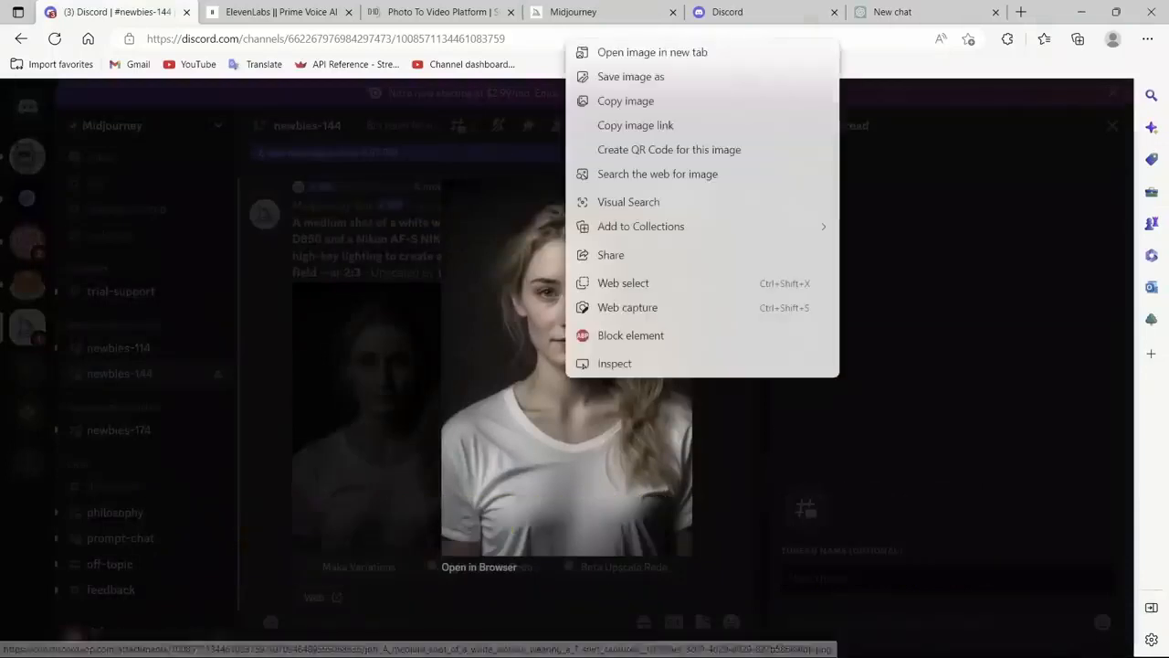
pyautogui.click(634, 79)
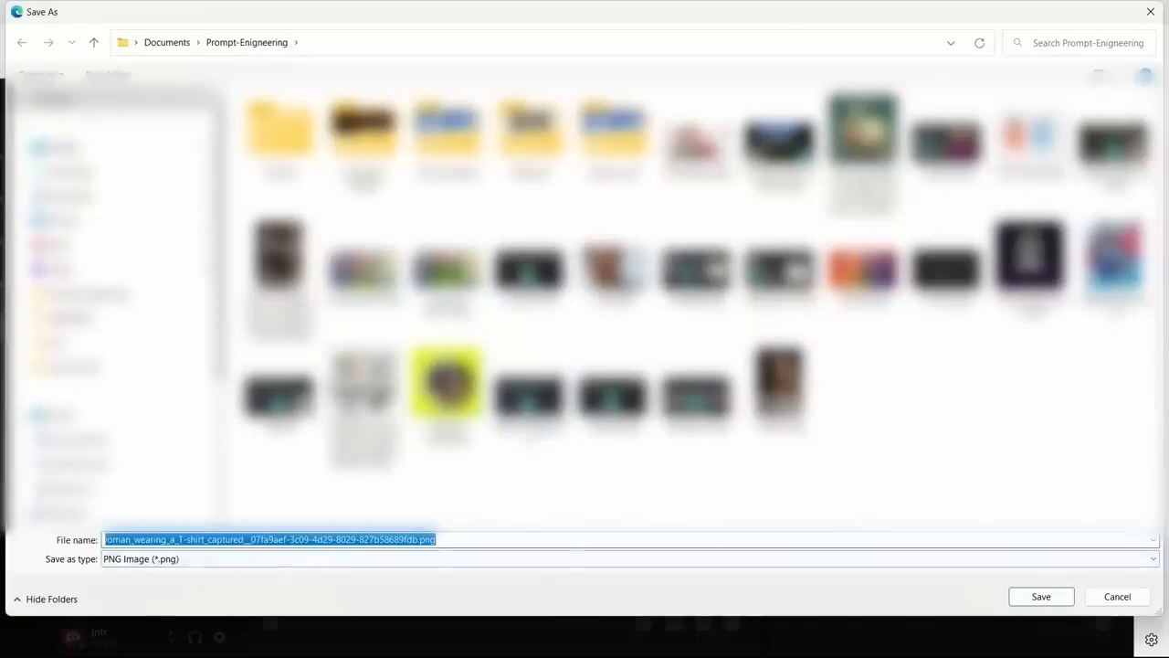
pyautogui.press('Return')
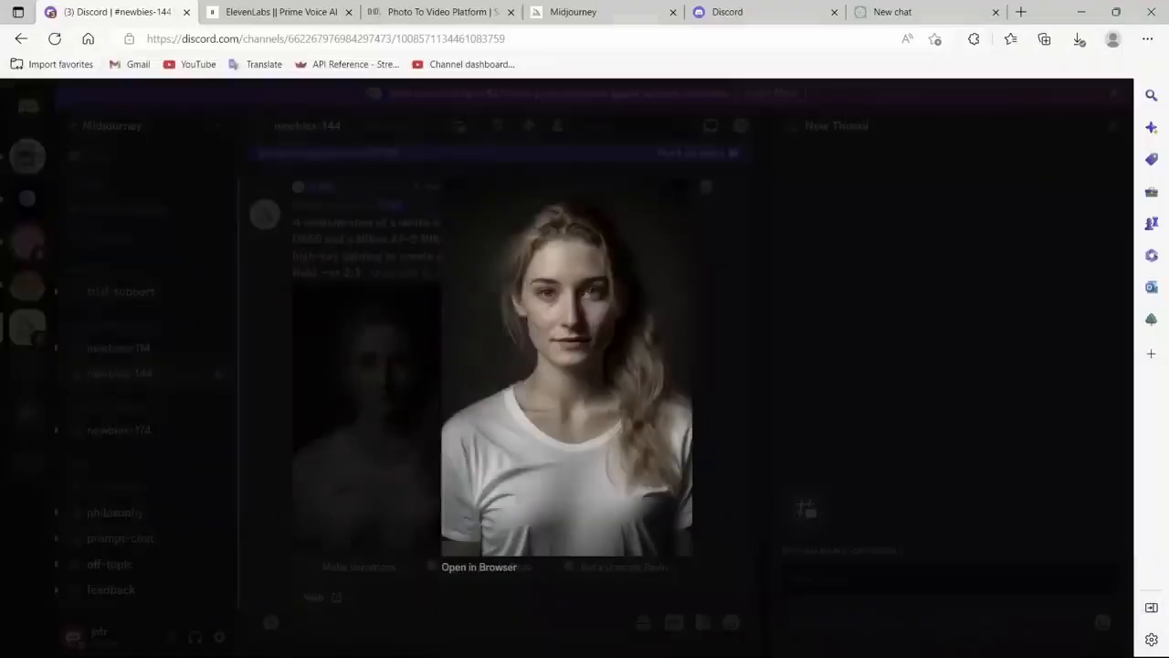
pyautogui.press('Escape')
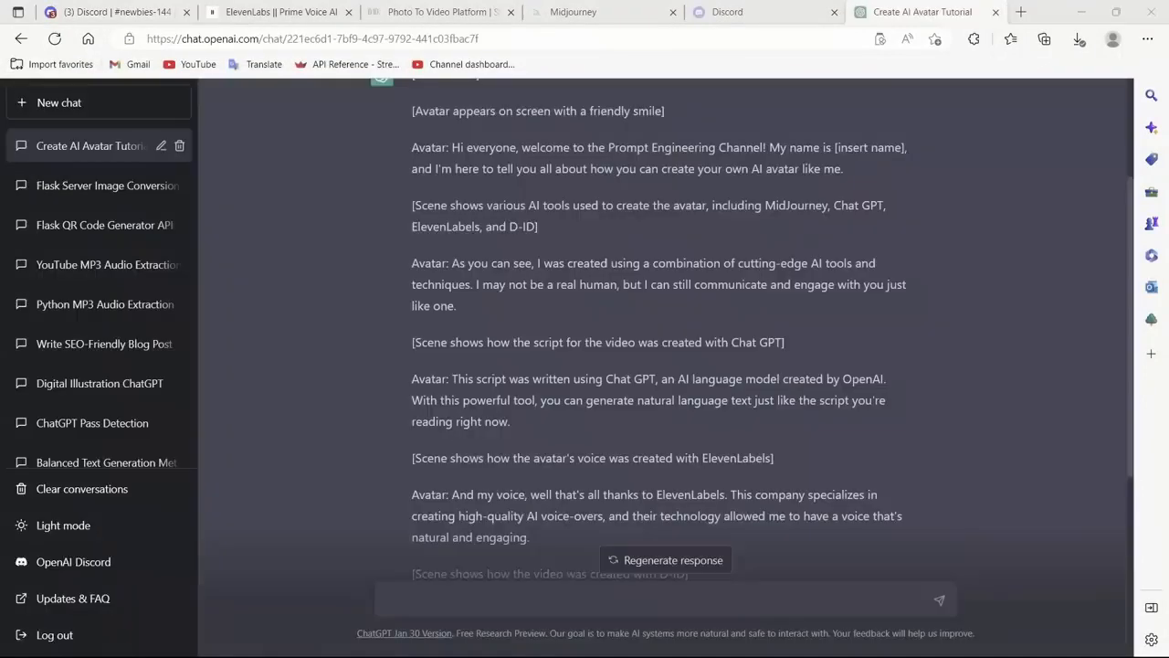
# Step: Review the AI avatar script request and the full generated video script in the ChatGPT conversation
pyautogui.scroll(2, 666, 329)
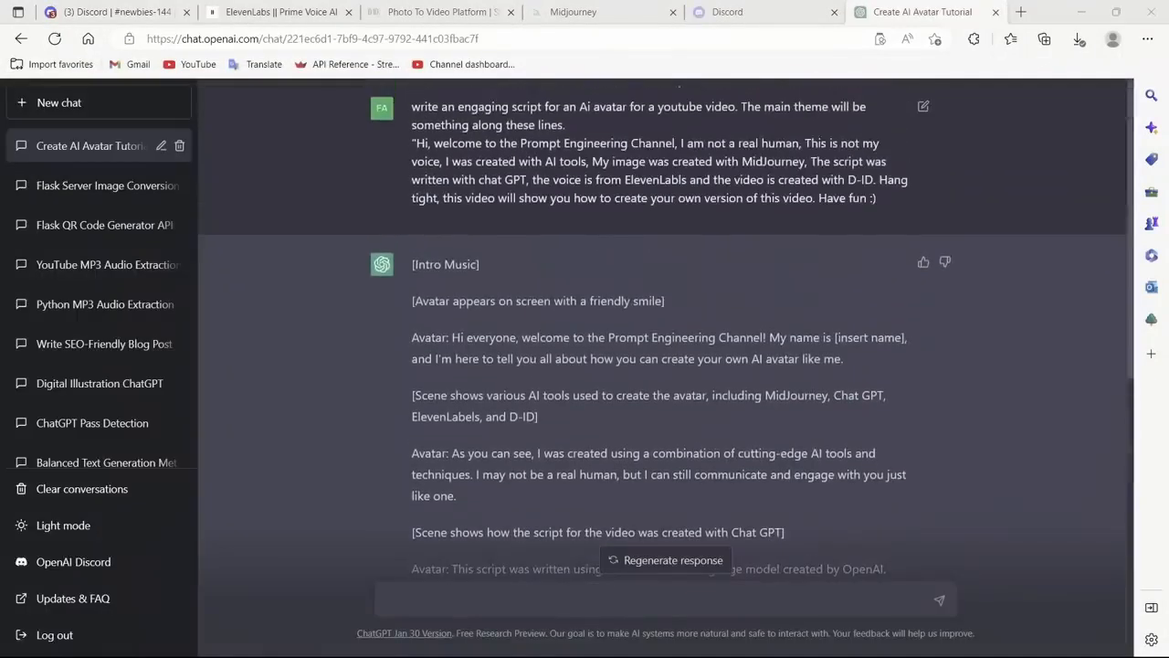
pyautogui.moveTo(412, 107); pyautogui.dragTo(517, 198)
pyautogui.scroll(-2, 517, 201)
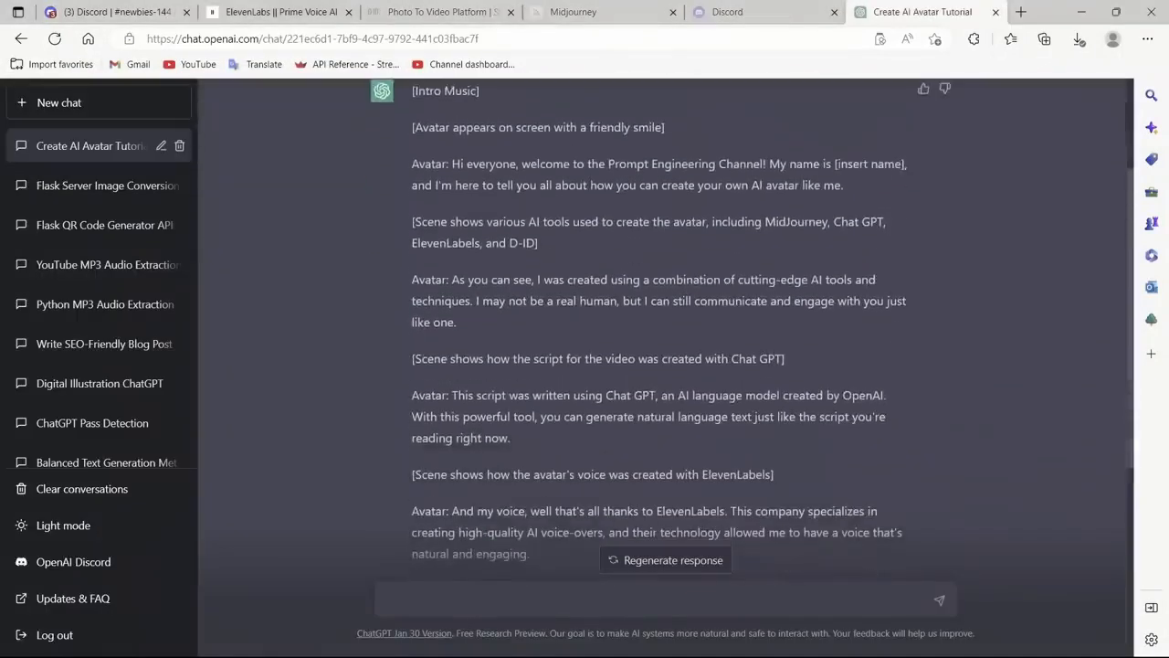
pyautogui.scroll(-3, 666, 329)
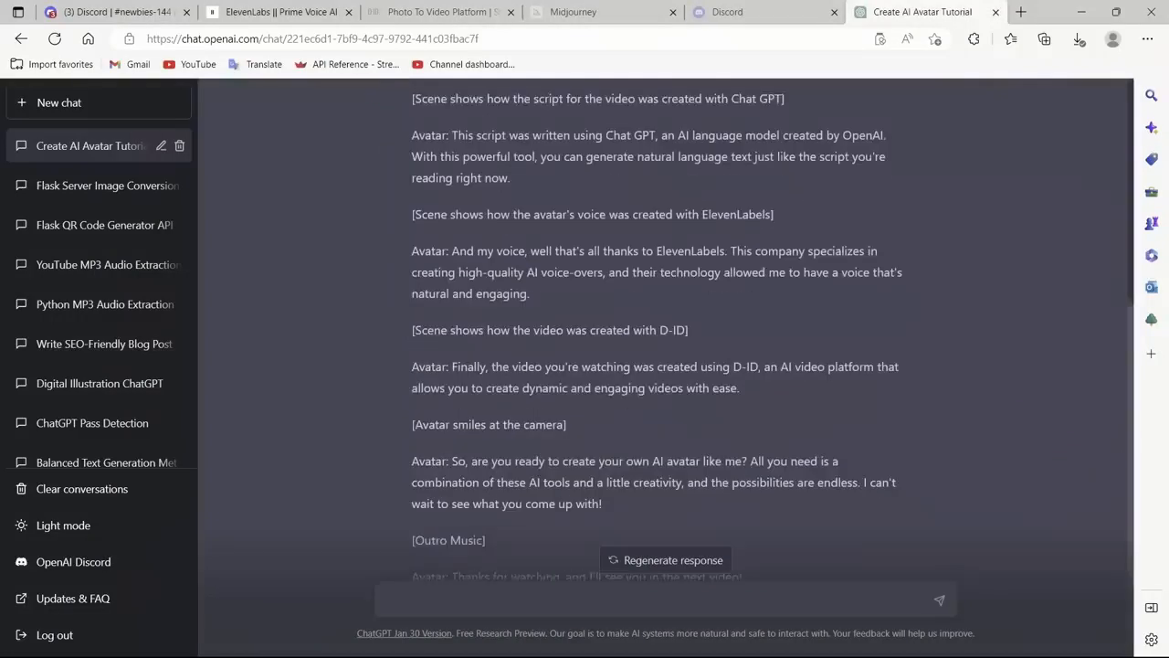
pyautogui.scroll(-1, 666, 329)
pyautogui.moveTo(742, 489); pyautogui.dragTo(412, 127)
pyautogui.scroll(5, 666, 329)
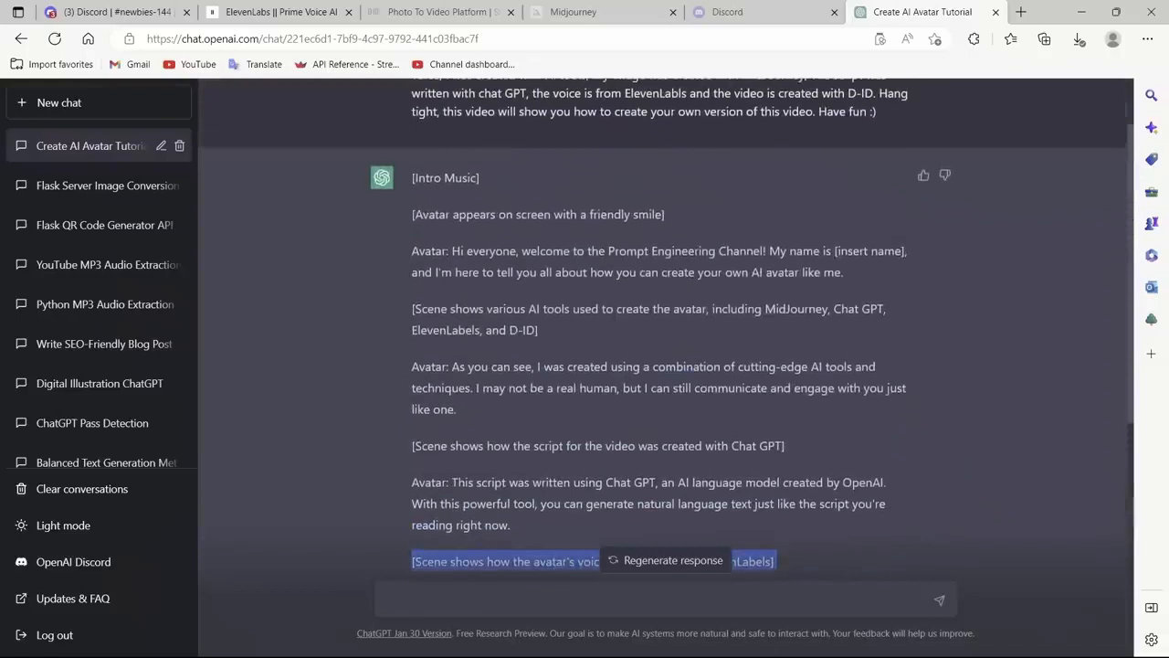
pyautogui.moveTo(412, 177); pyautogui.dragTo(651, 527)
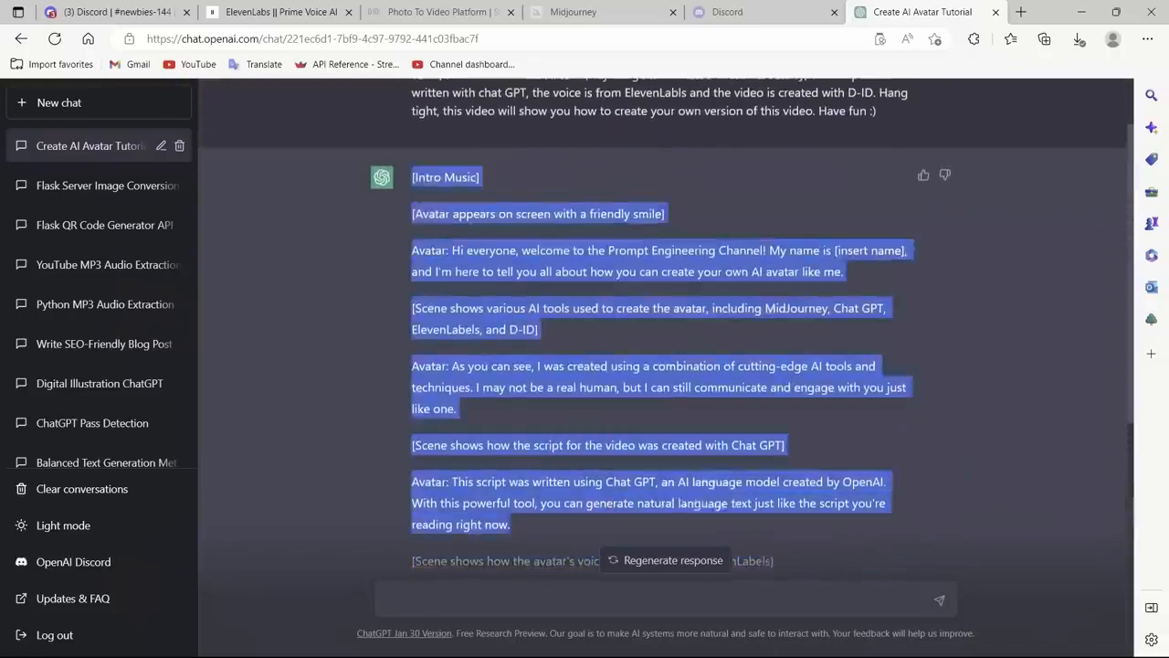
pyautogui.click(302, 365)
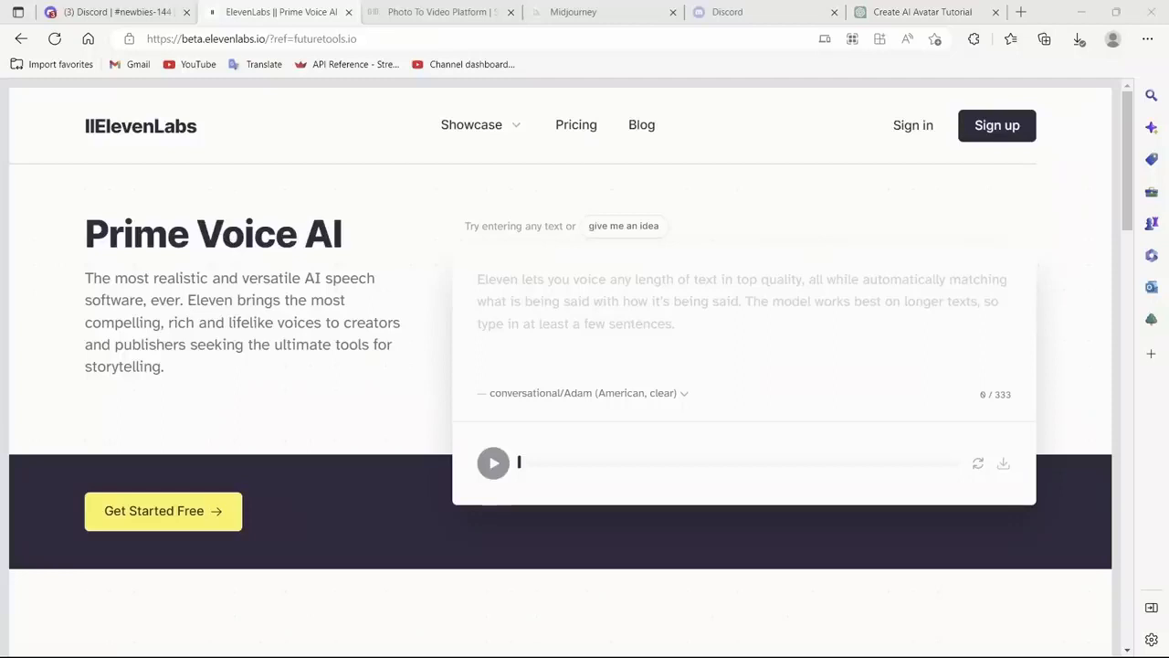
# Step: Look over the ElevenLabs Prime Voice AI home page and its text-to-speech demo
pyautogui.scroll(-1, 561, 366)
pyautogui.scroll(1, 561, 366)
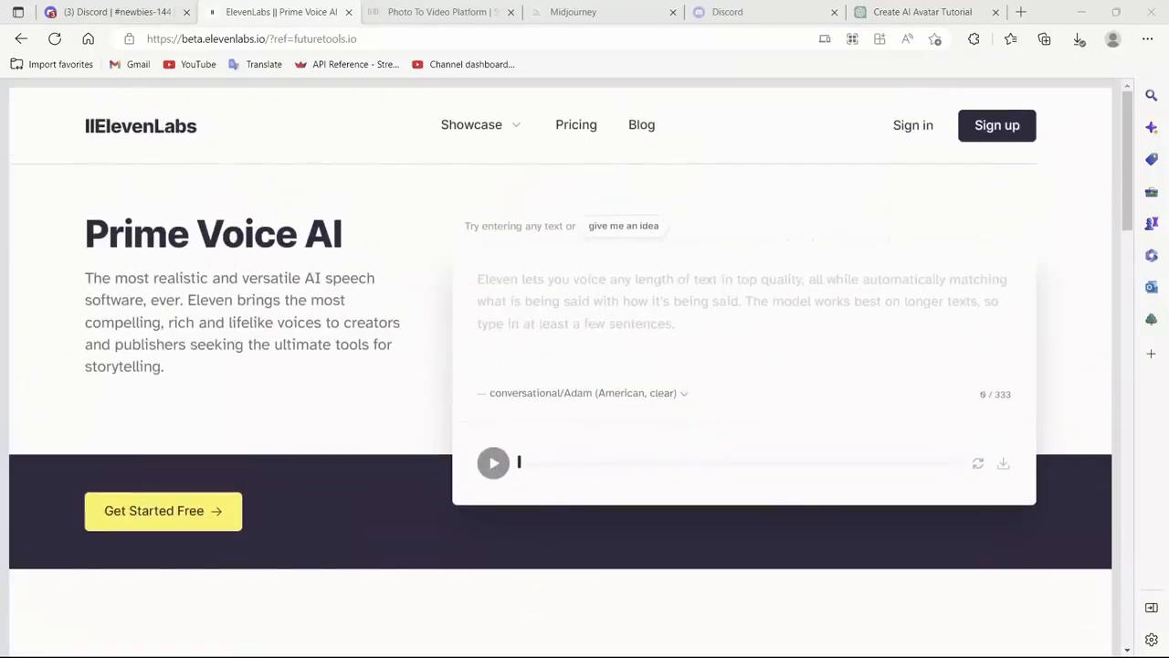
pyautogui.click(479, 280)
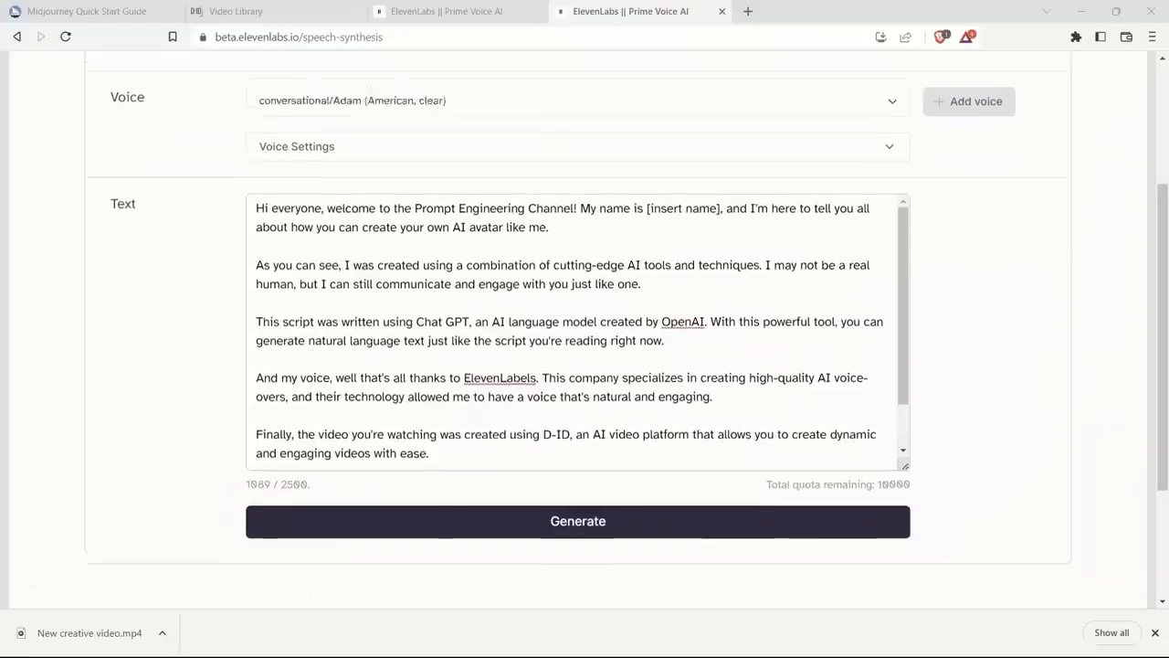
pyautogui.scroll(3, 584, 328)
pyautogui.scroll(-3, 584, 329)
pyautogui.scroll(3, 585, 329)
pyautogui.scroll(-3, 585, 329)
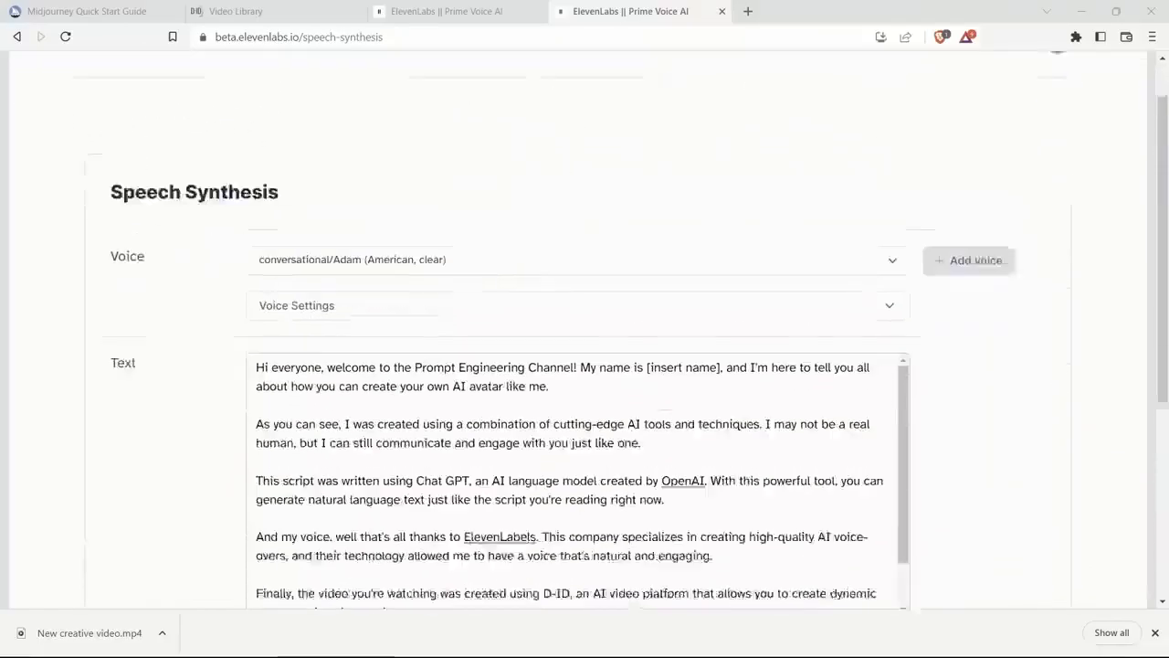
# Step: Set the Speech Synthesis voice to conversational/Rachel (american, mellow) for the avatar script
pyautogui.scroll(1, 585, 329)
pyautogui.scroll(2, 585, 329)
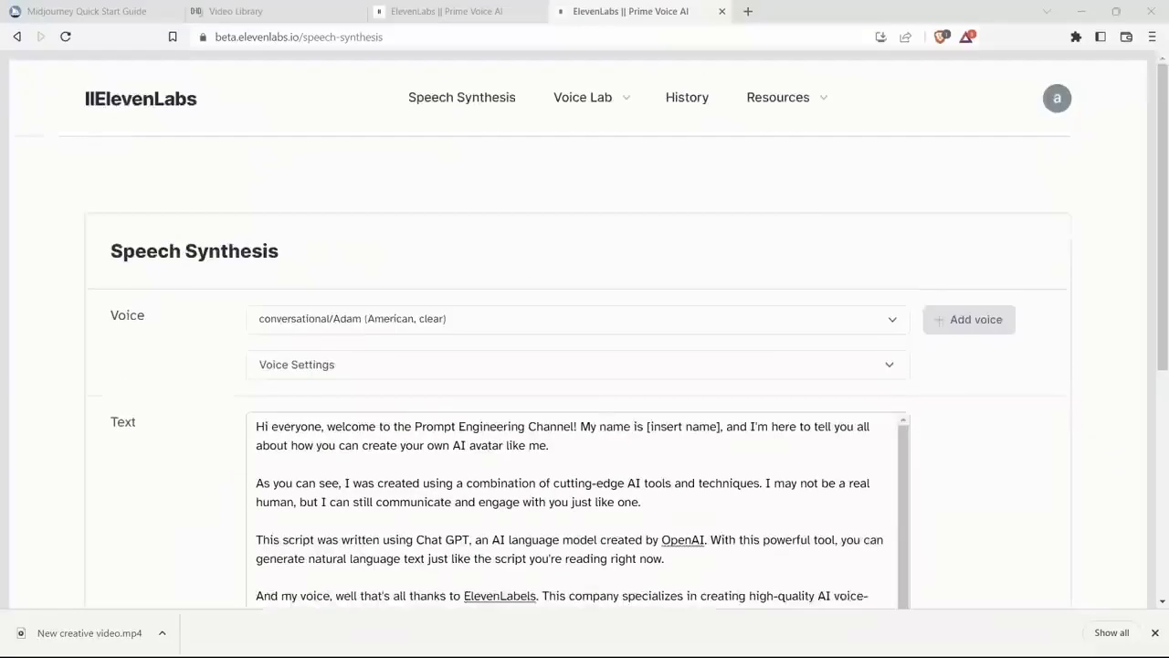
pyautogui.scroll(-2, 584, 320)
pyautogui.click(584, 168)
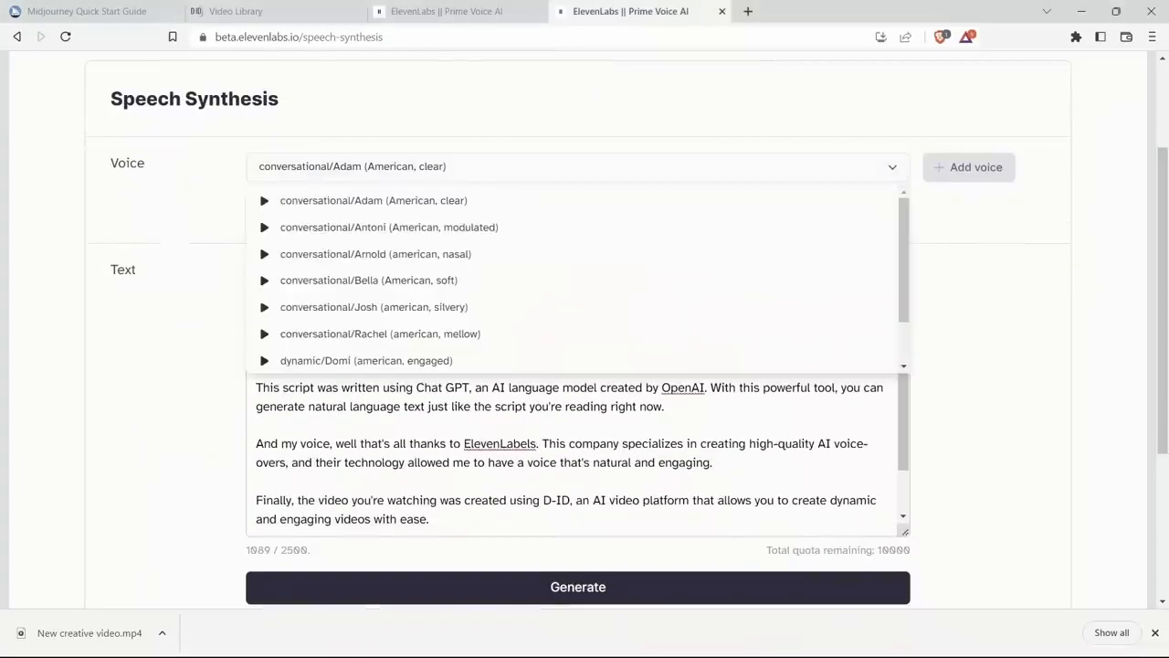
pyautogui.click(380, 333)
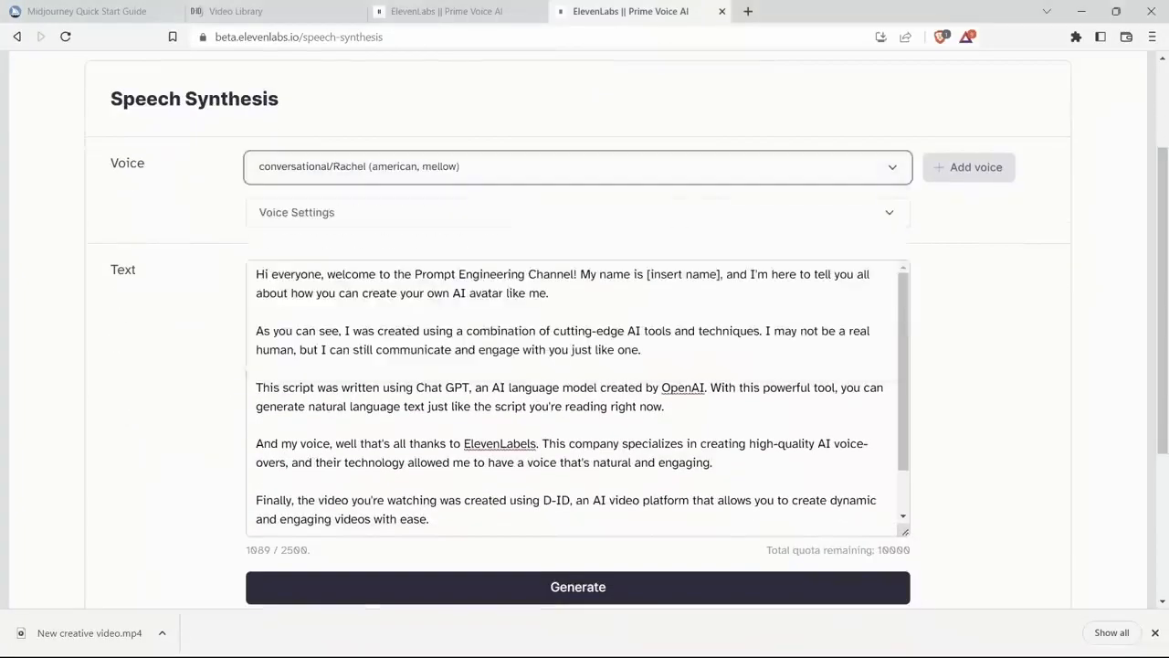
pyautogui.scroll(-2, 585, 329)
pyautogui.scroll(1, 584, 329)
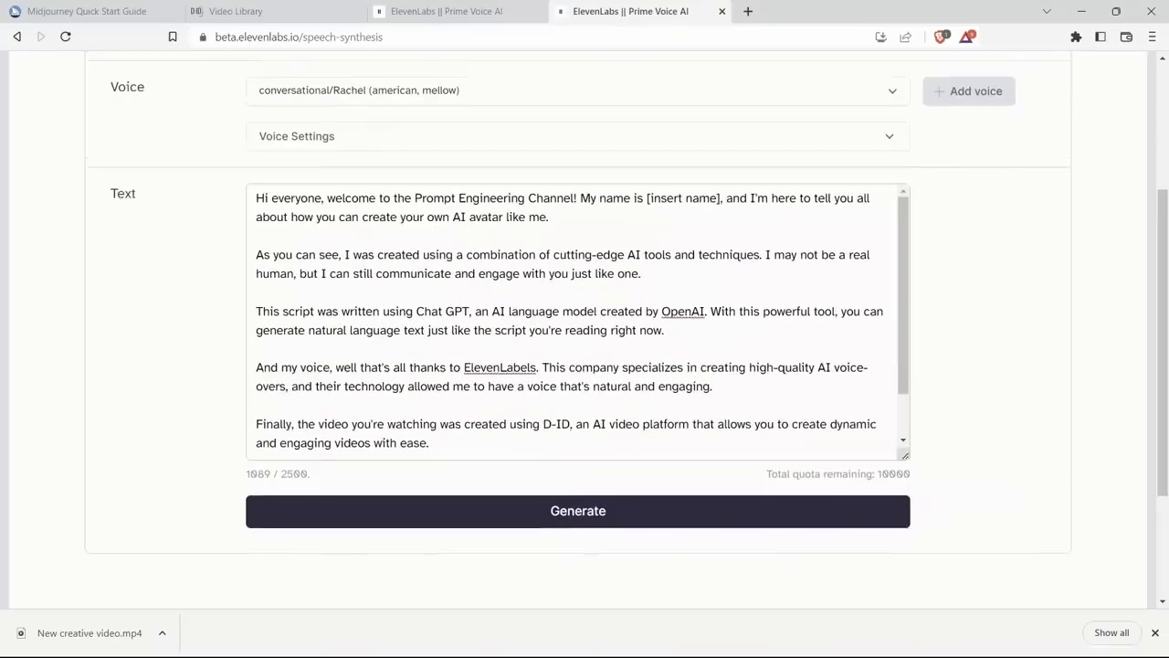
# Step: Reset the voice settings to their defaults and generate the voice-over from the avatar script
pyautogui.click(578, 136)
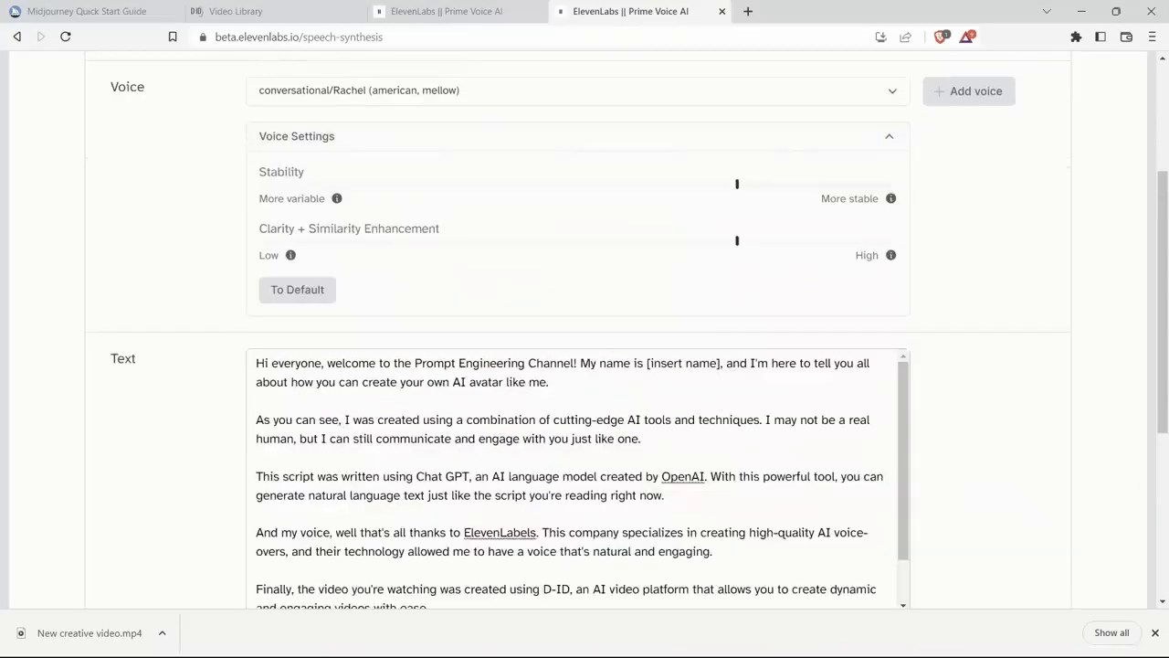
pyautogui.click(297, 290)
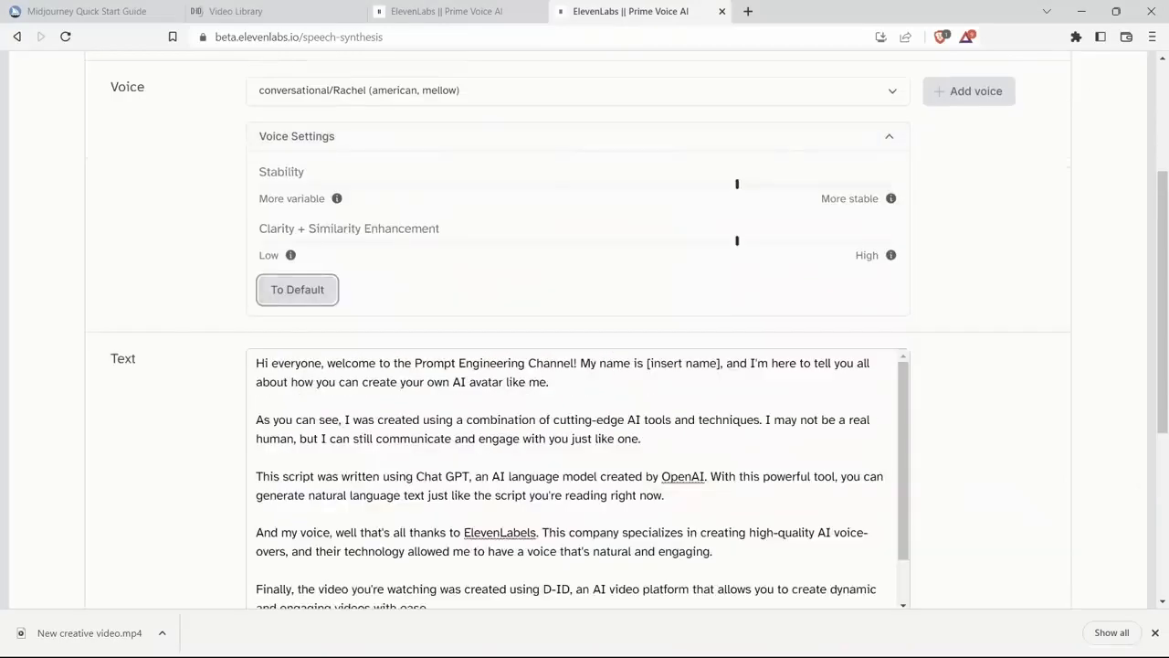
pyautogui.scroll(-3, 585, 329)
pyautogui.click(577, 448)
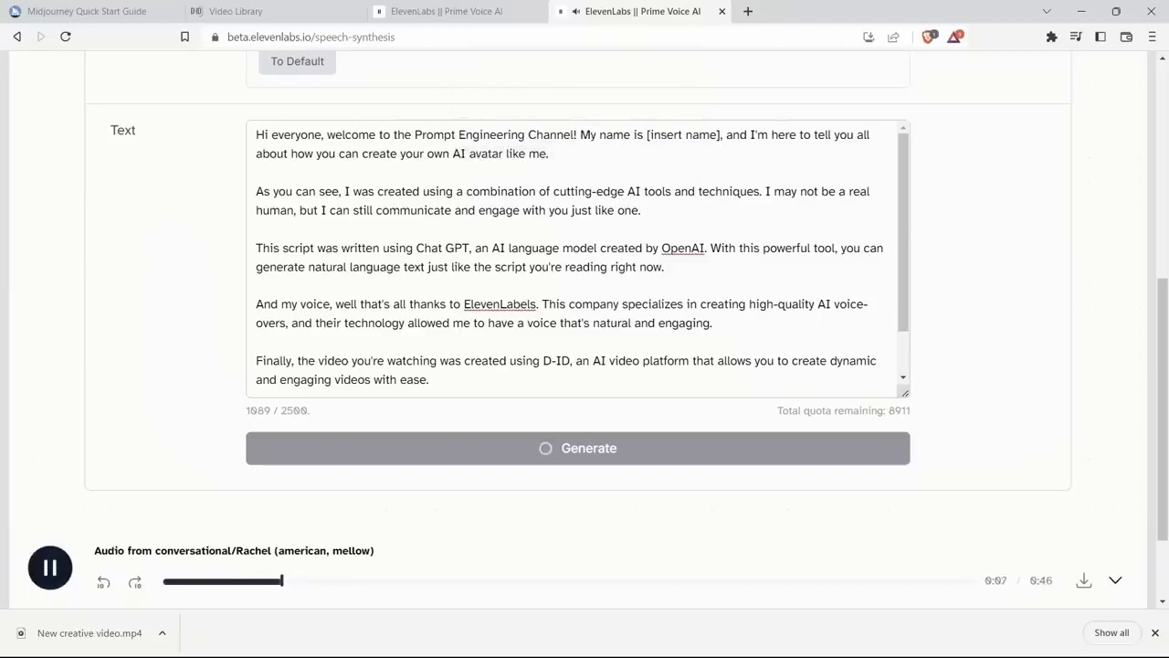
# Step: Replace the [insert name] placeholder in the script's opening line with Rachel and generate the voice-over again
pyautogui.click(641, 267)
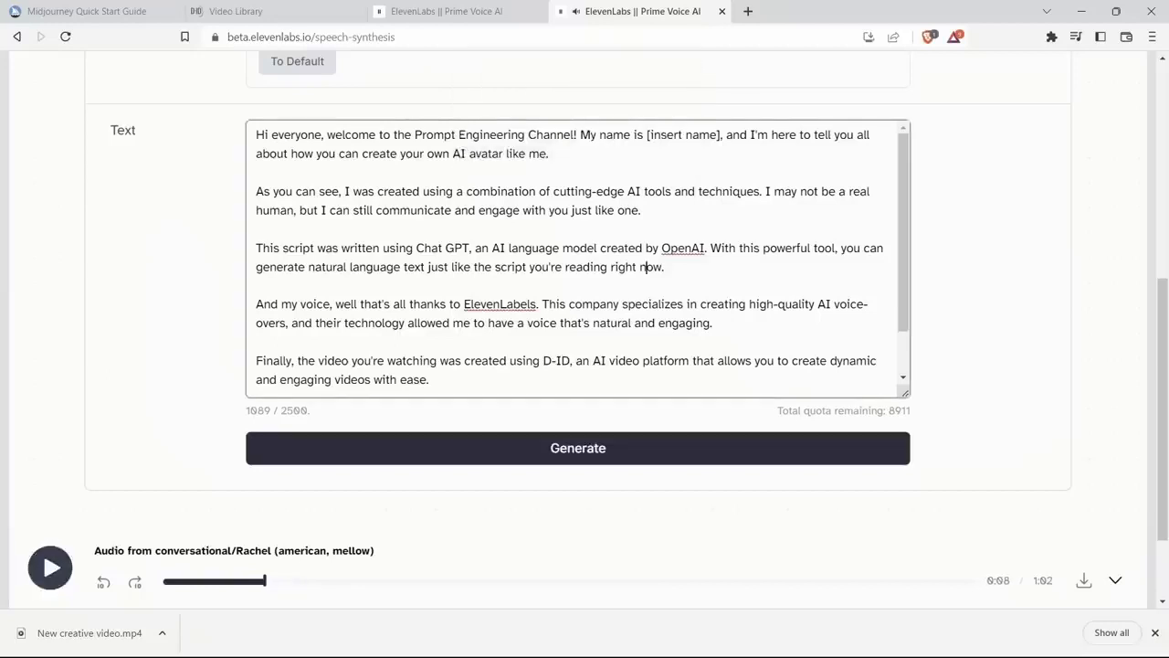
pyautogui.click(257, 286)
pyautogui.moveTo(718, 135); pyautogui.dragTo(650, 135)
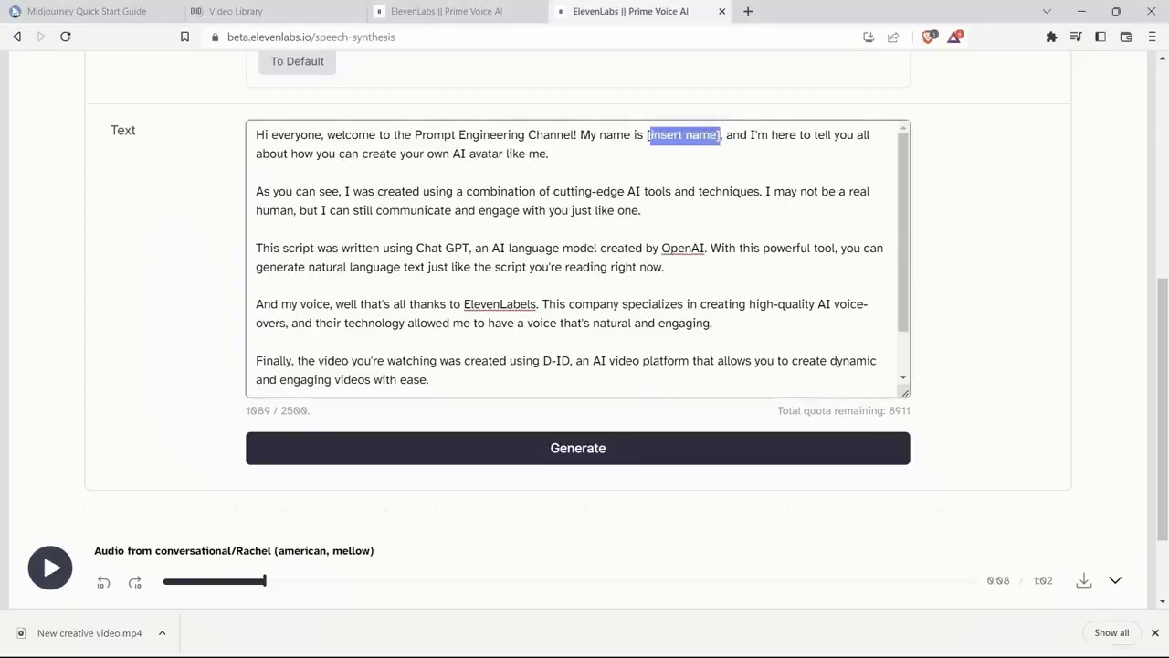
pyautogui.write('Rachel')
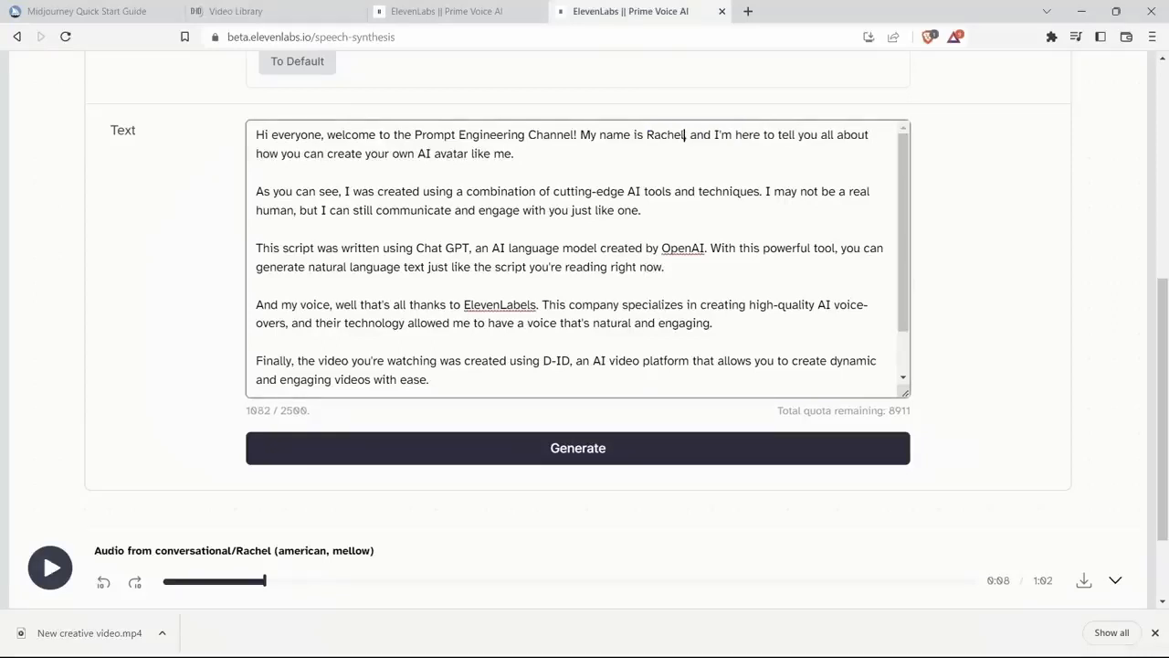
pyautogui.click(578, 447)
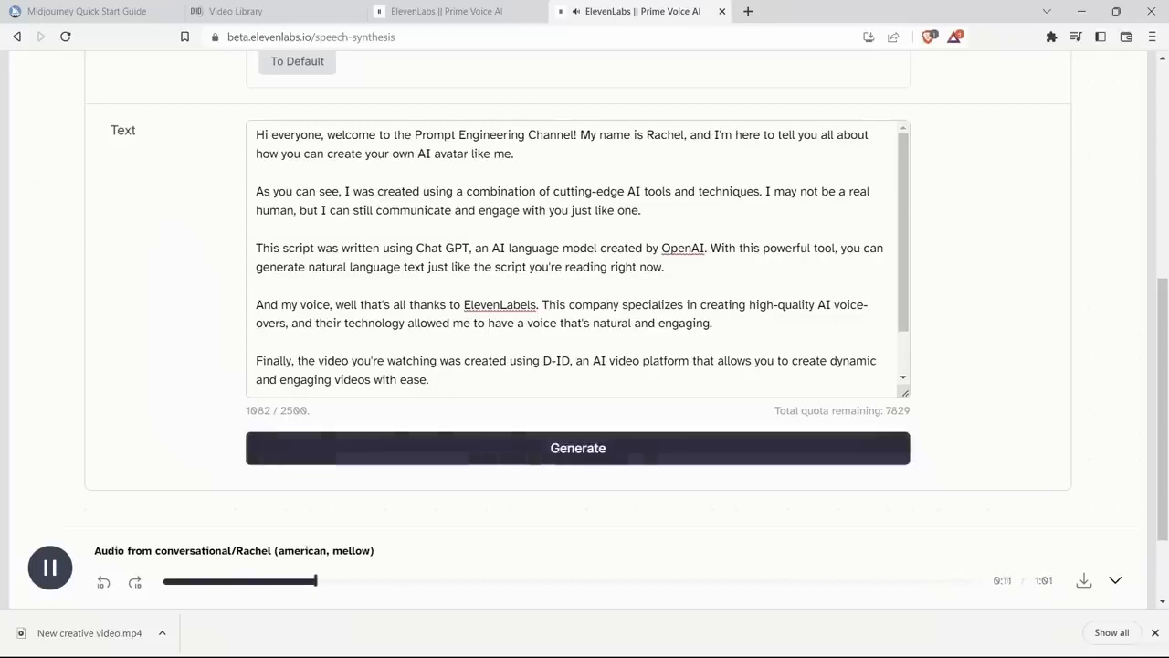
# Step: Download the generated voice-over as synthesized_audio.mp3 into the Video Avatar folder
pyautogui.scroll(-1, 583, 261)
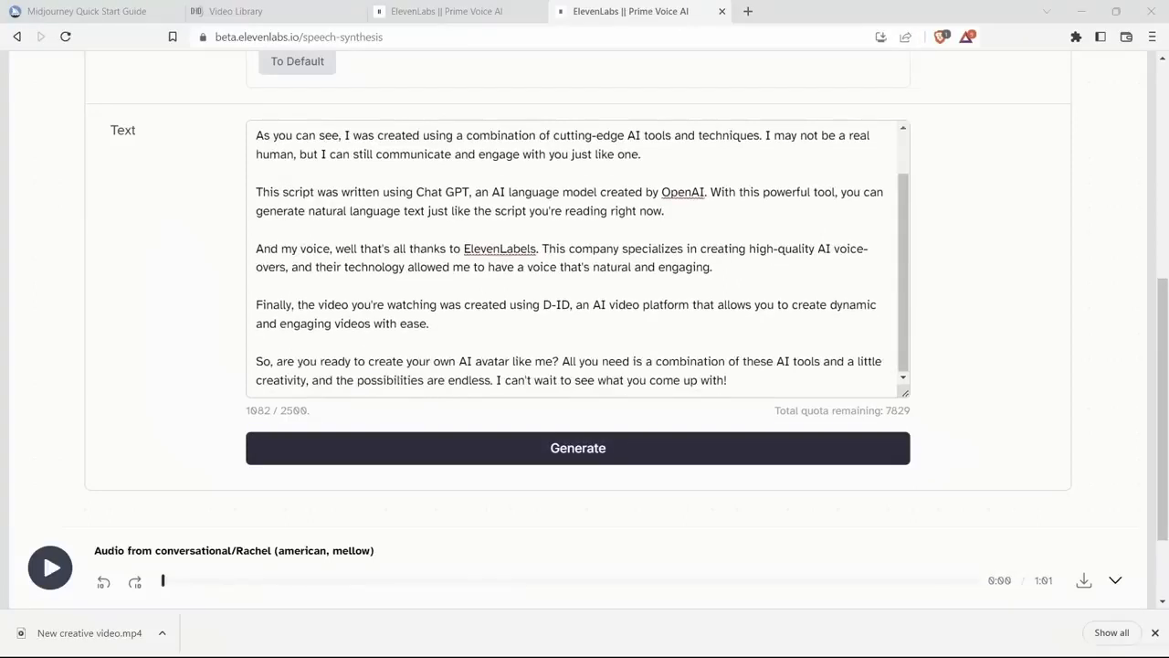
pyautogui.click(1085, 581)
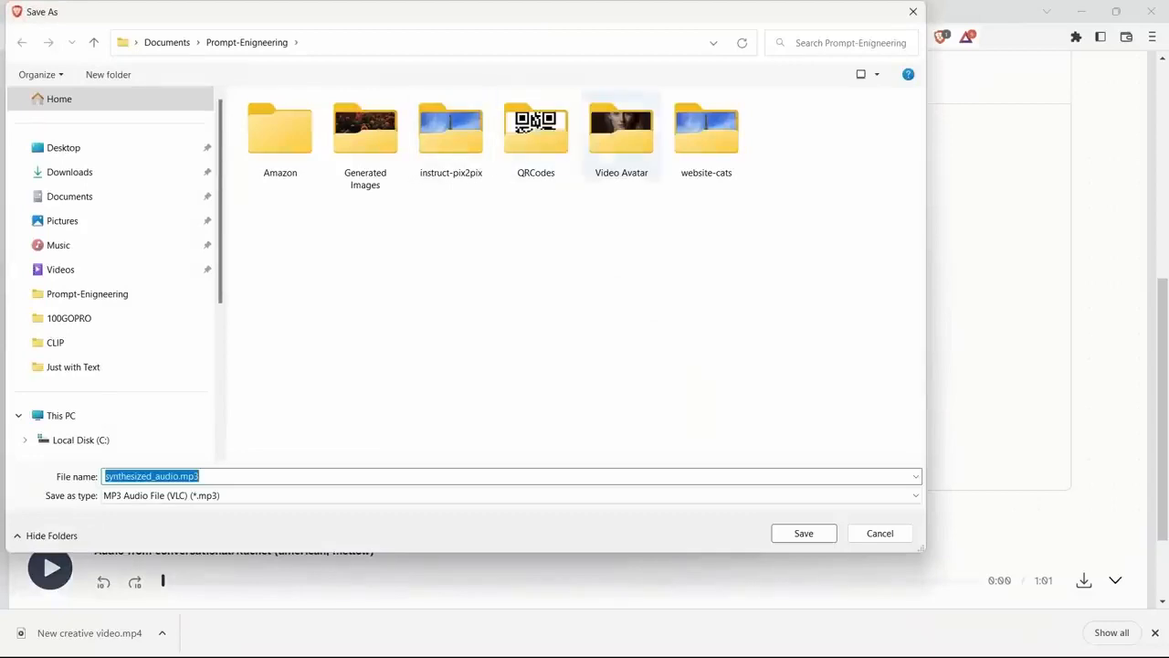
pyautogui.doubleClick(621, 137)
pyautogui.click(804, 533)
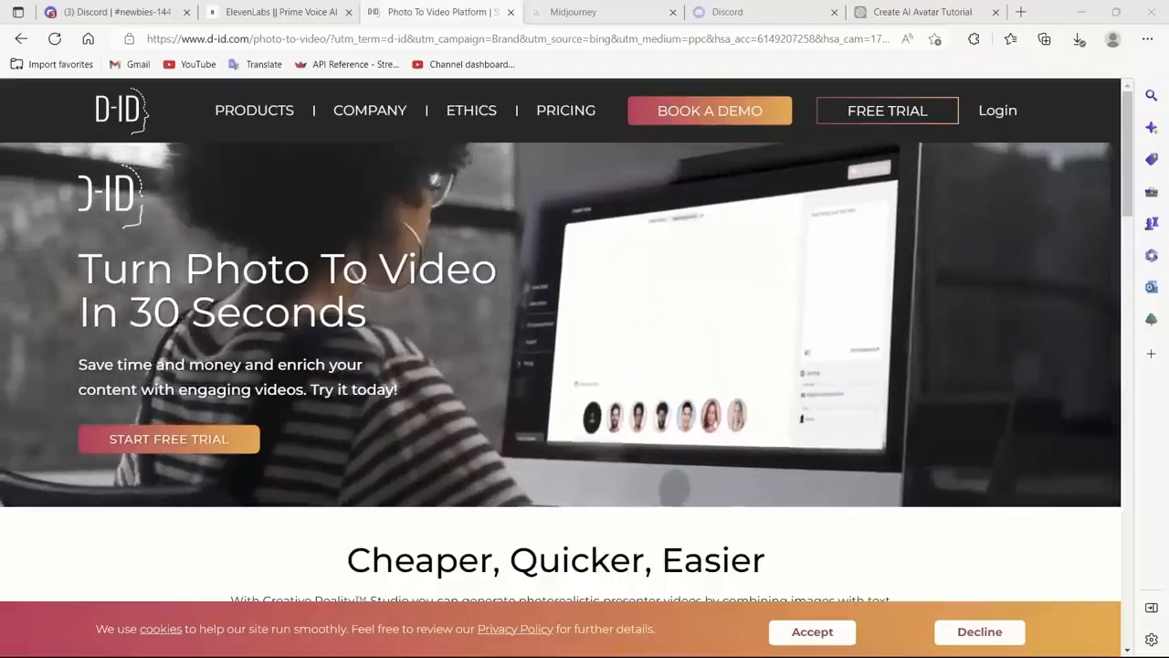
pyautogui.scroll(-1, 566, 339)
pyautogui.scroll(1, 566, 338)
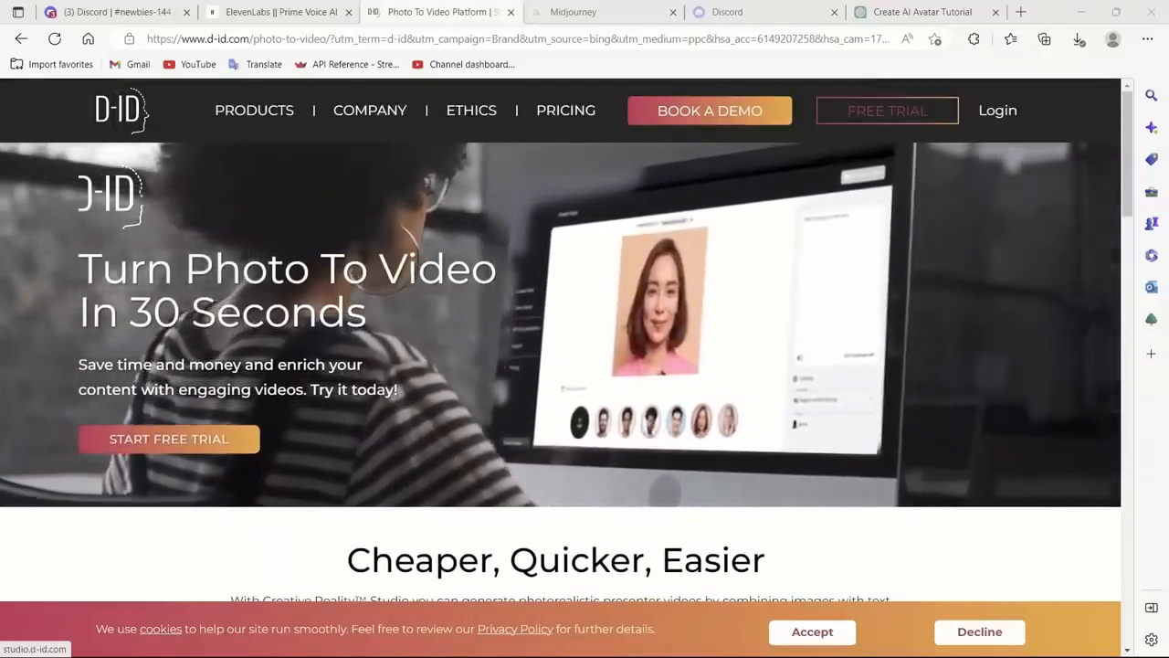
# Step: Switch to D-ID, start a new video and add the saved portrait from the Video Avatar folder as presenter
pyautogui.click(887, 110)
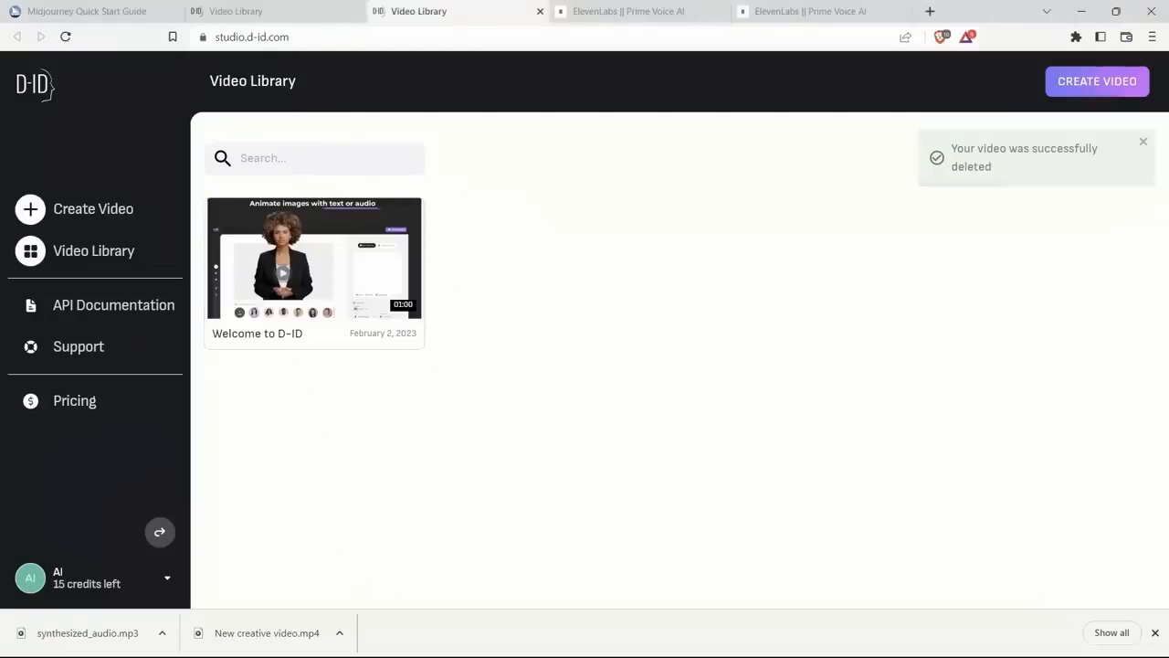
pyautogui.click(92, 209)
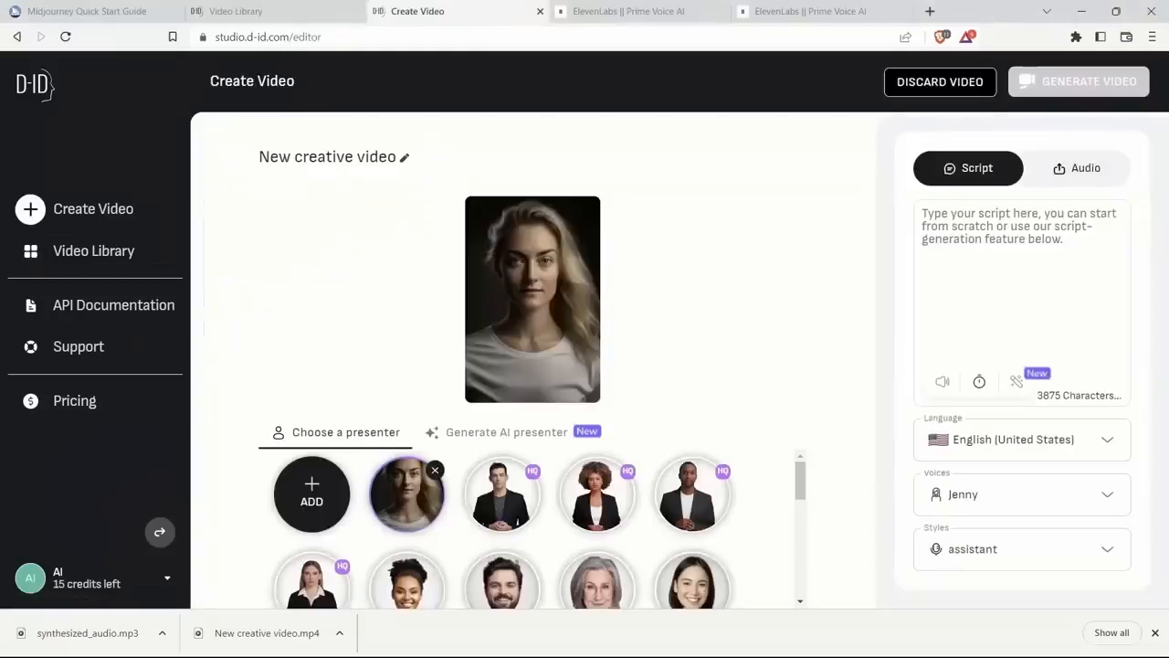
pyautogui.click(312, 494)
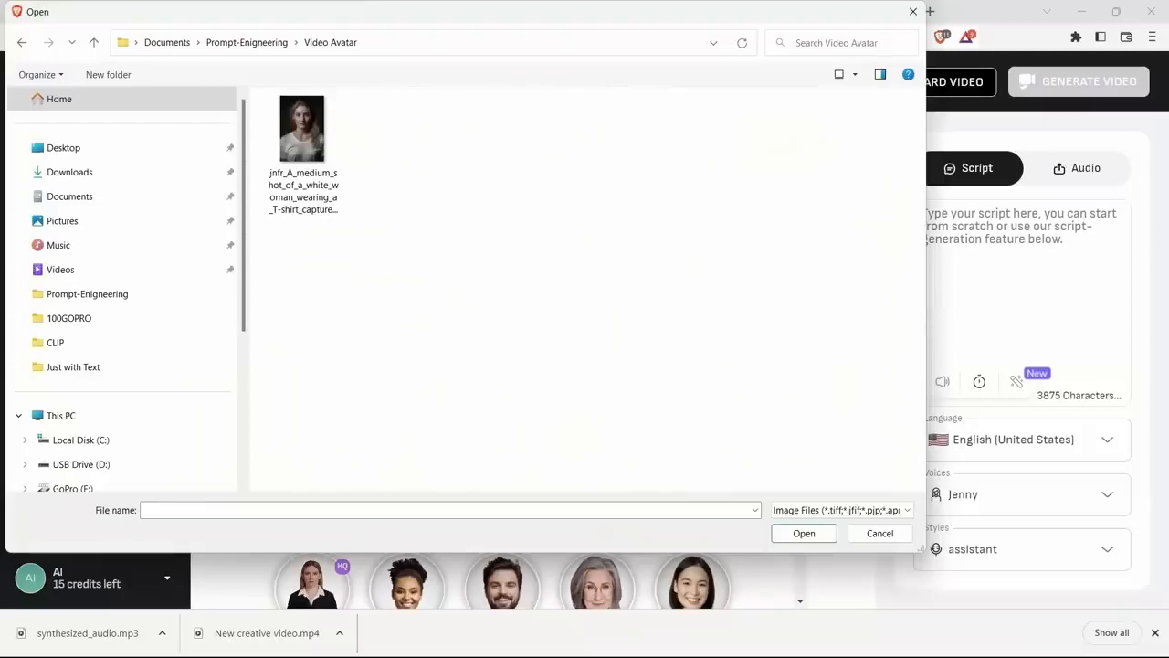
pyautogui.doubleClick(303, 146)
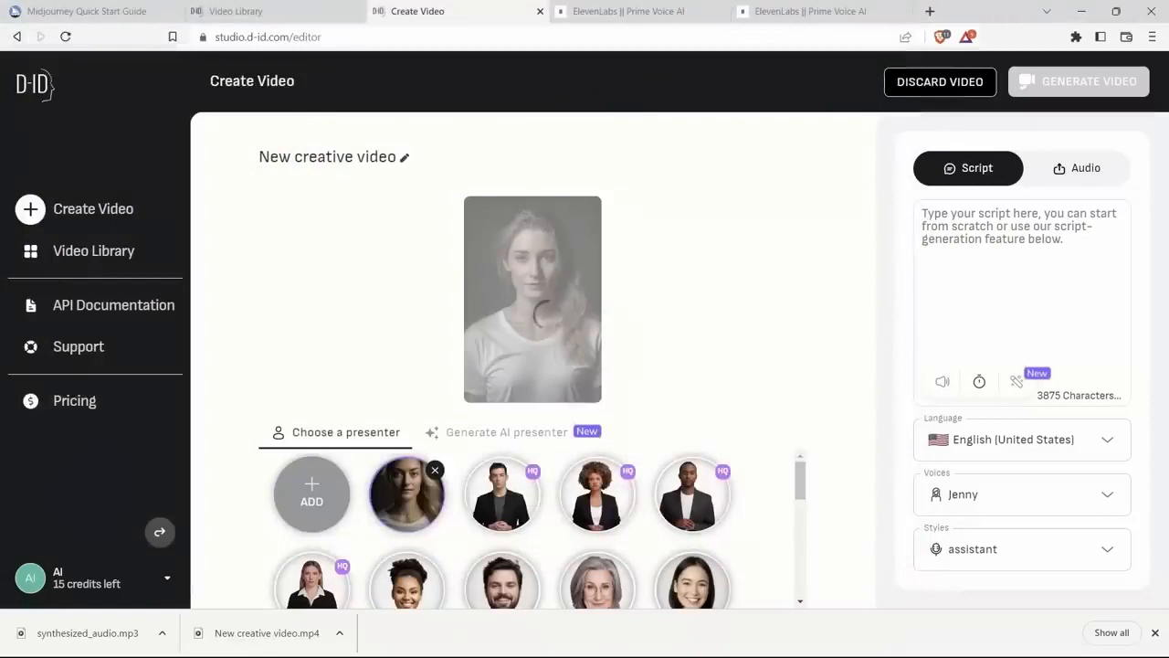
# Step: Look through the stock presenters and the speaking styles offered for the Jenny voice
pyautogui.scroll(-3, 692, 532)
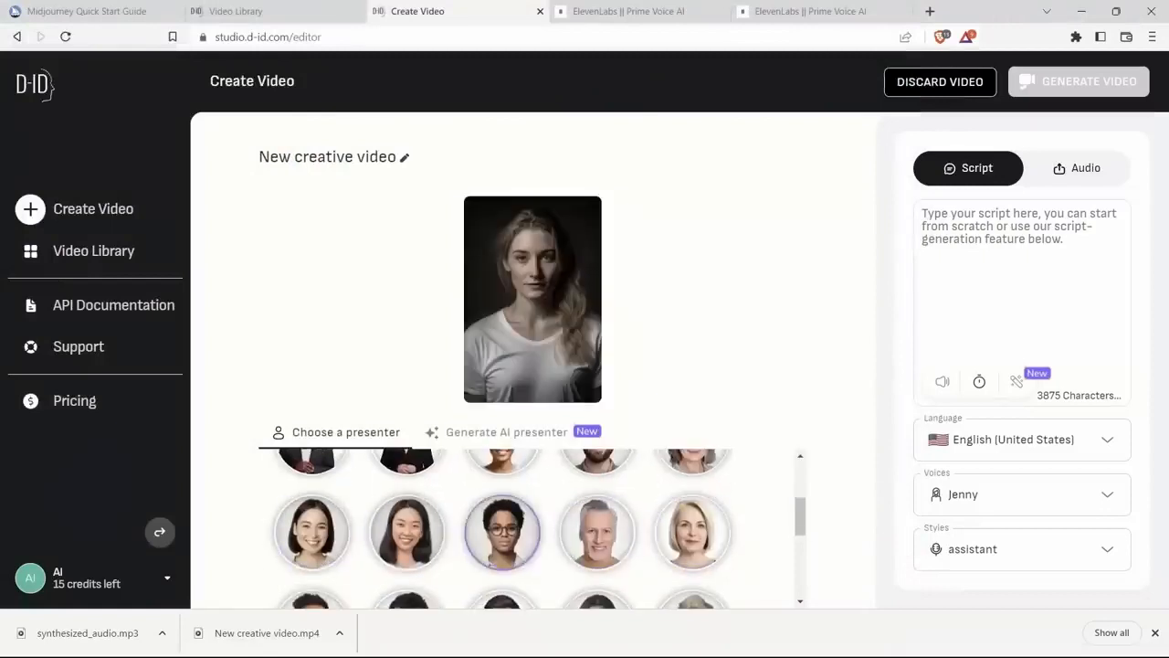
pyautogui.scroll(3, 502, 530)
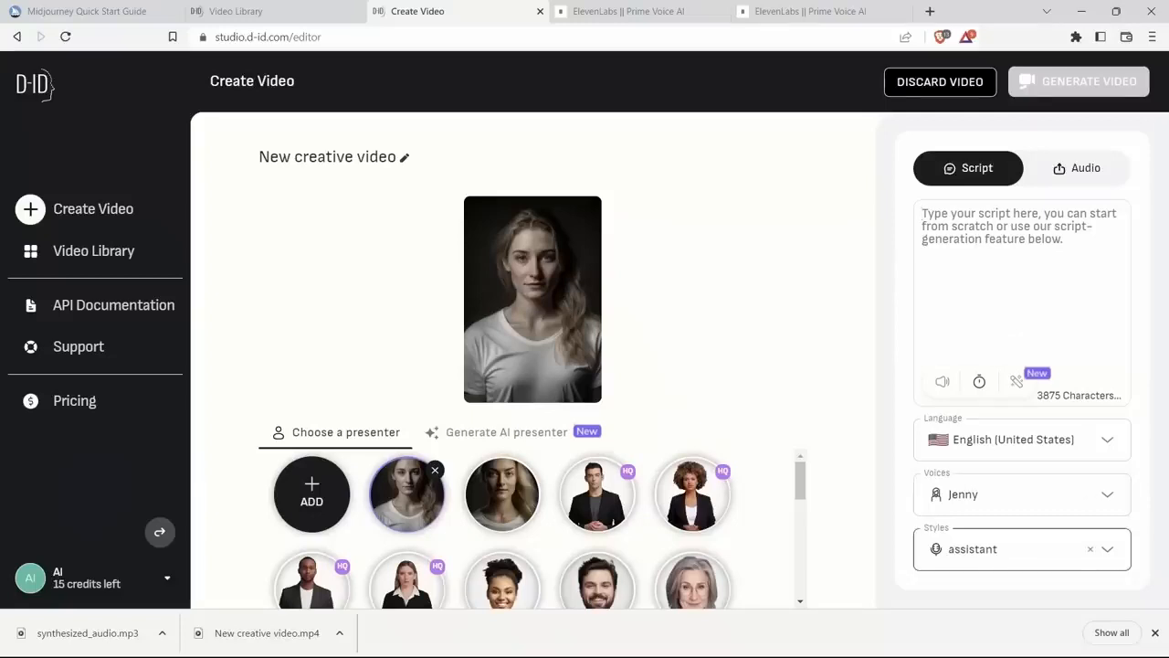
pyautogui.click(1005, 548)
pyautogui.scroll(-3, 1005, 445)
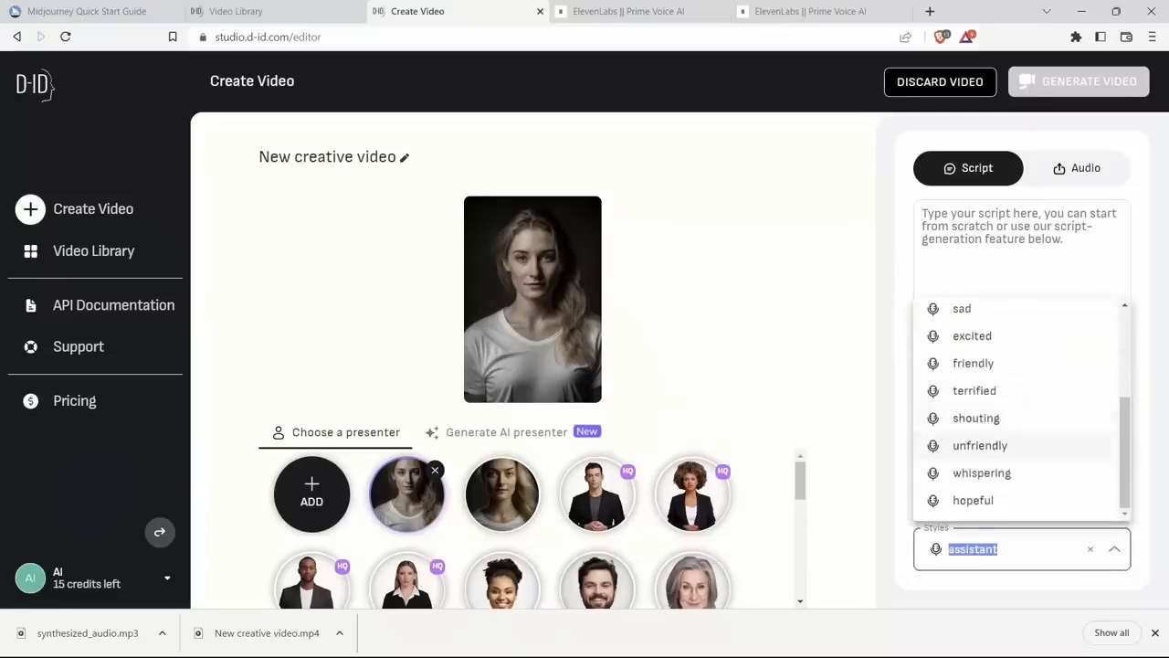
pyautogui.scroll(3, 1005, 390)
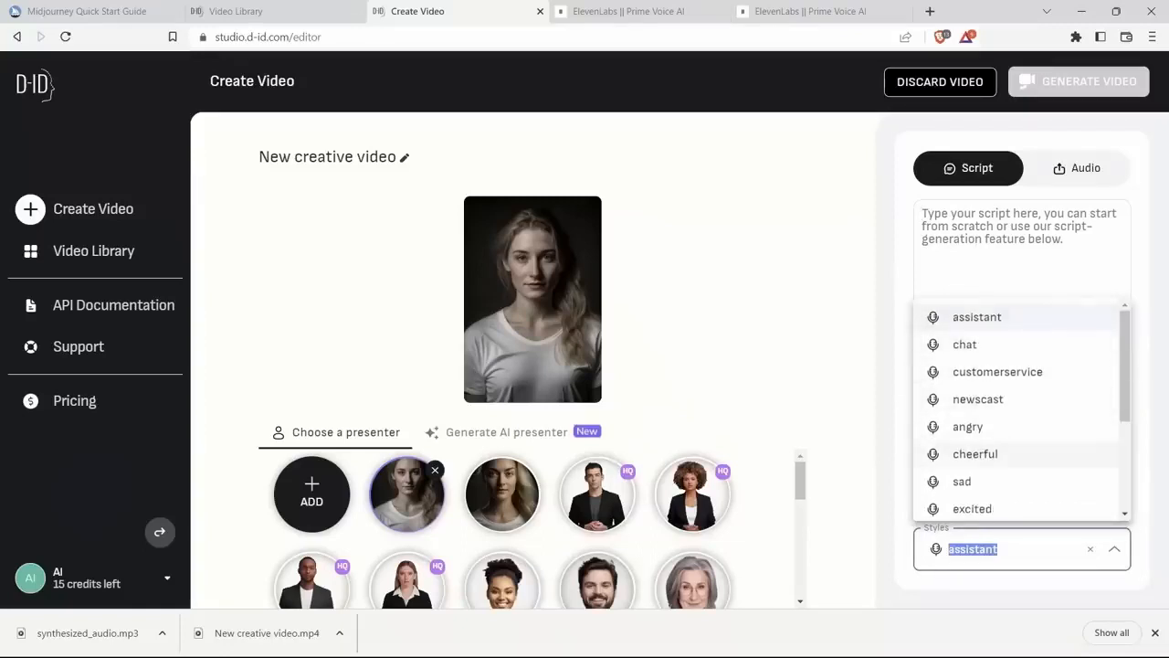
pyautogui.scroll(-3, 1005, 438)
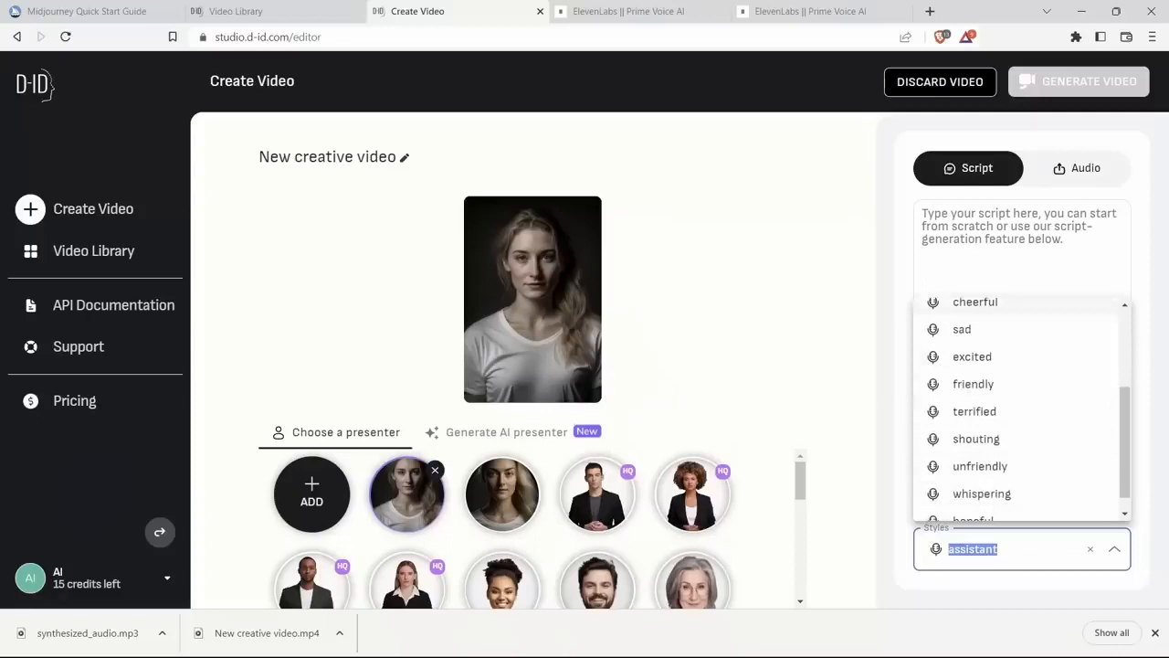
pyautogui.press('Escape')
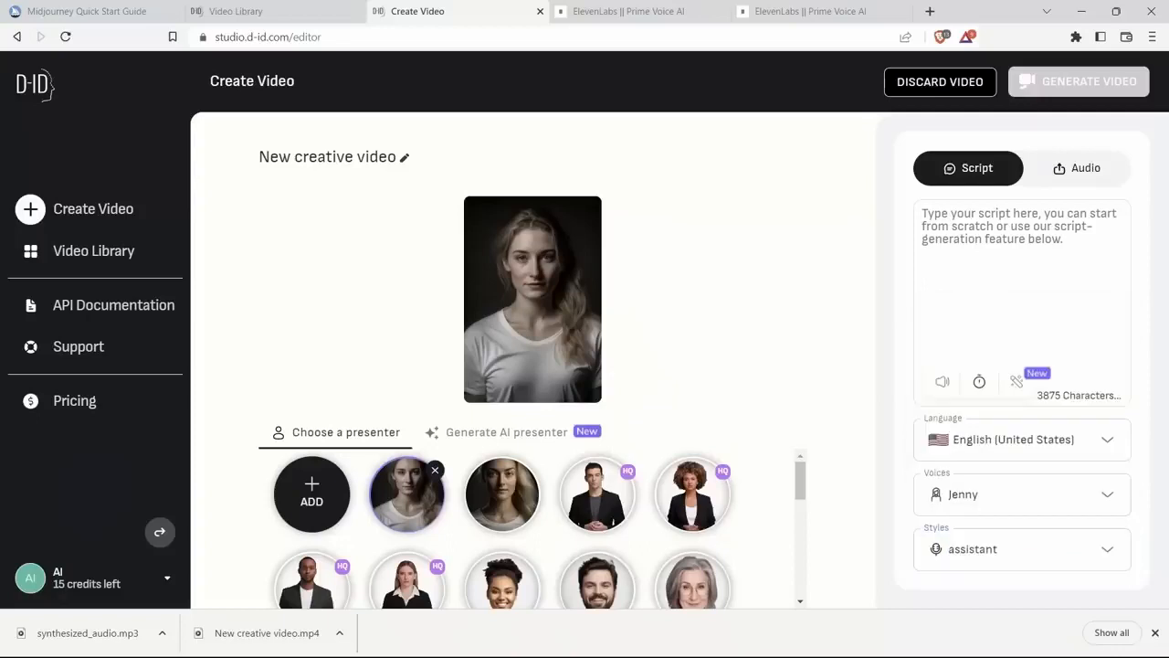
# Step: Upload synthesized_audio.mp3 from the Video Avatar folder as the presenter's voice and play part of it back
pyautogui.click(1077, 168)
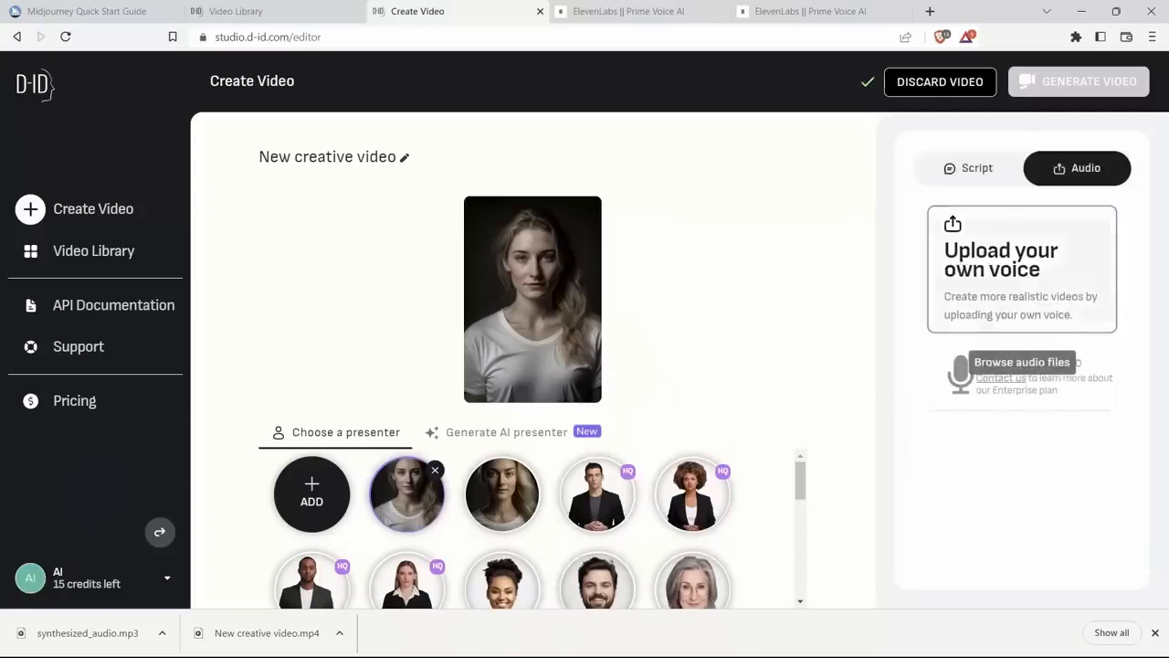
pyautogui.click(1022, 274)
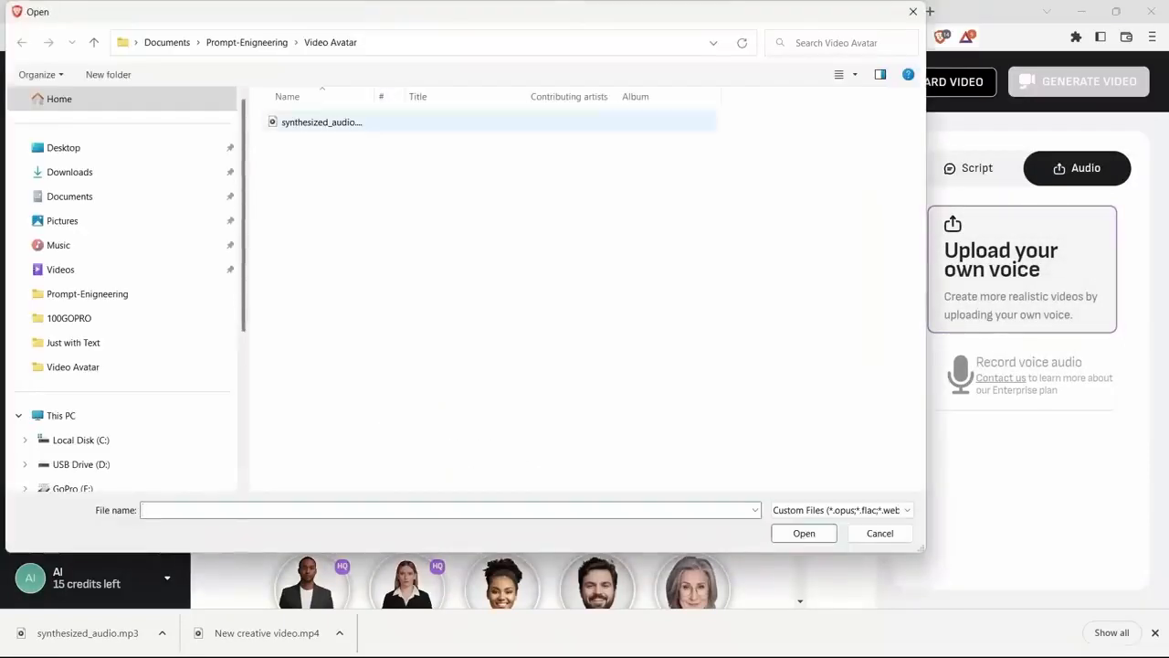
pyautogui.doubleClick(321, 122)
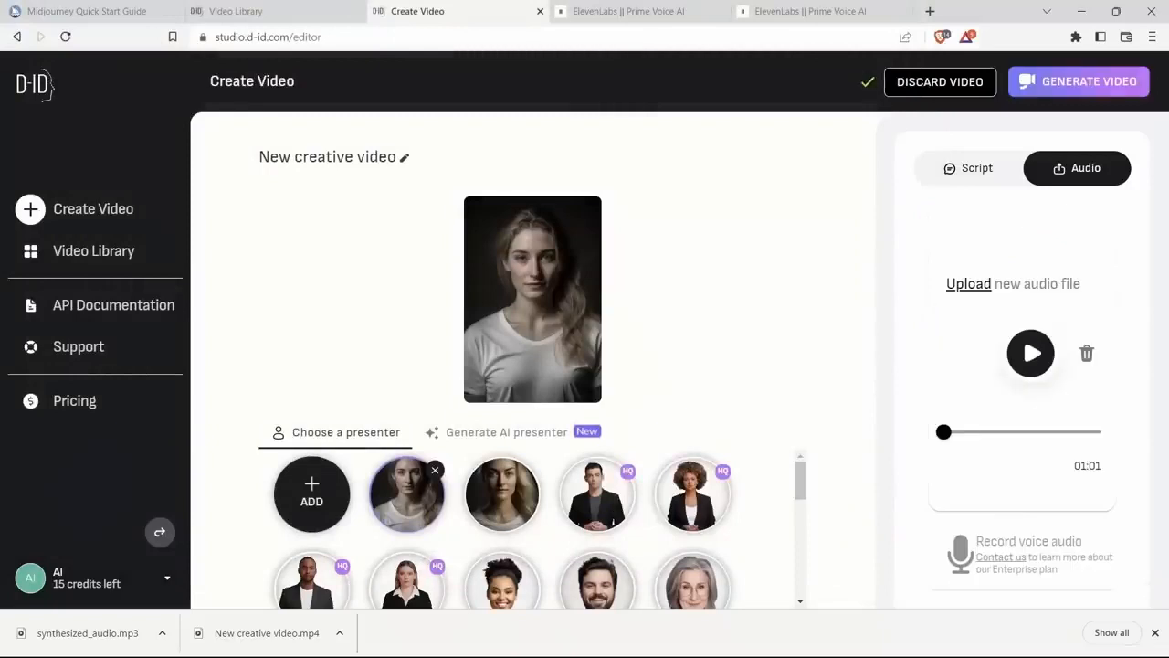
pyautogui.click(1031, 352)
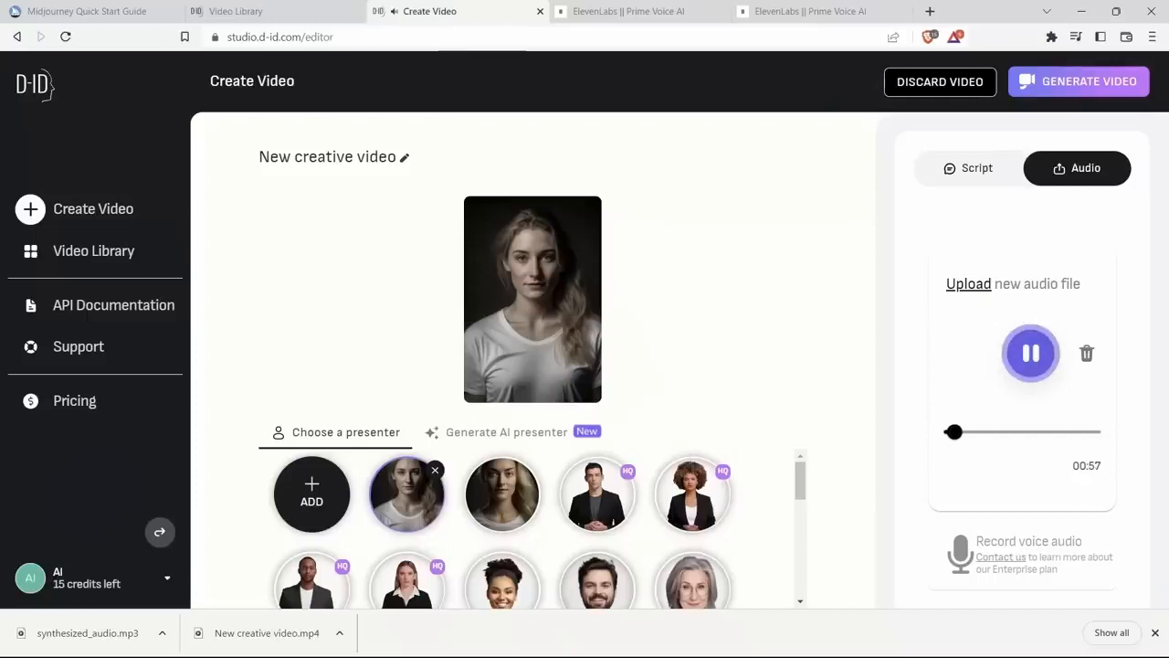
pyautogui.click(1030, 353)
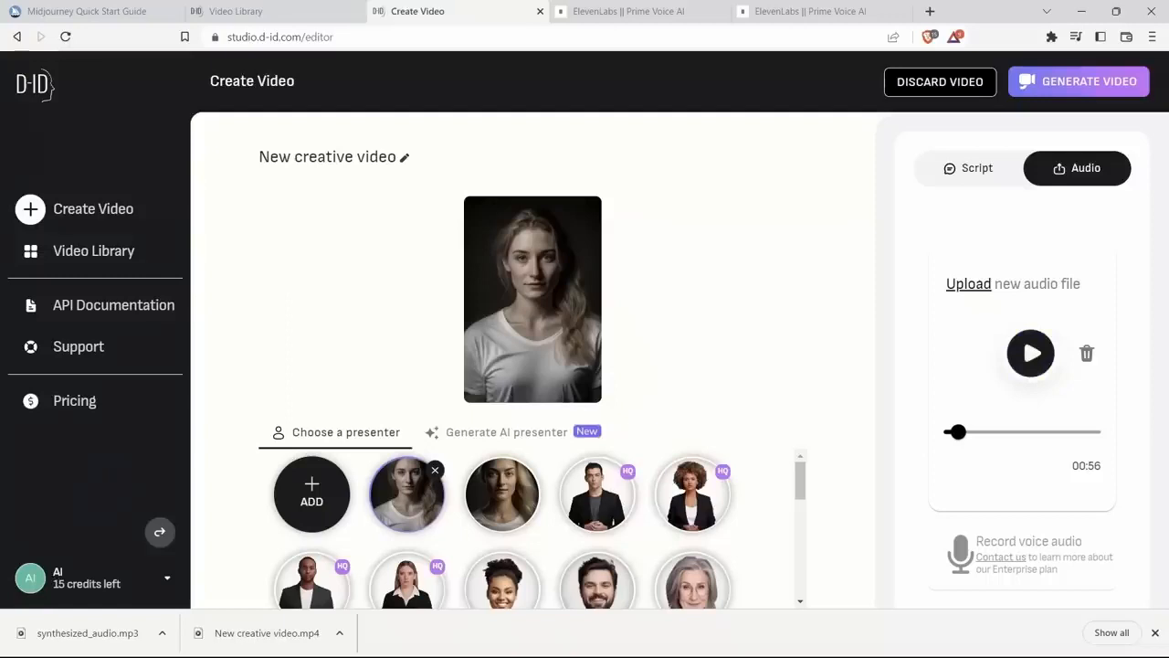
# Step: Generate the talking avatar video and play a preview of it from the Video Library
pyautogui.click(1079, 82)
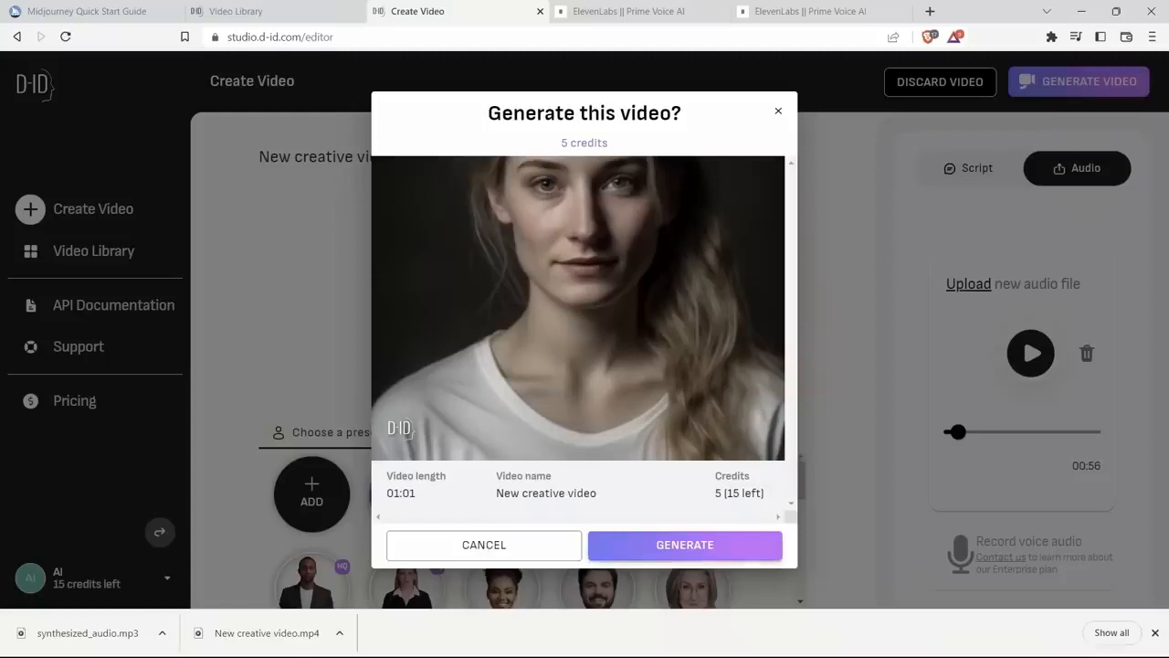
pyautogui.click(685, 545)
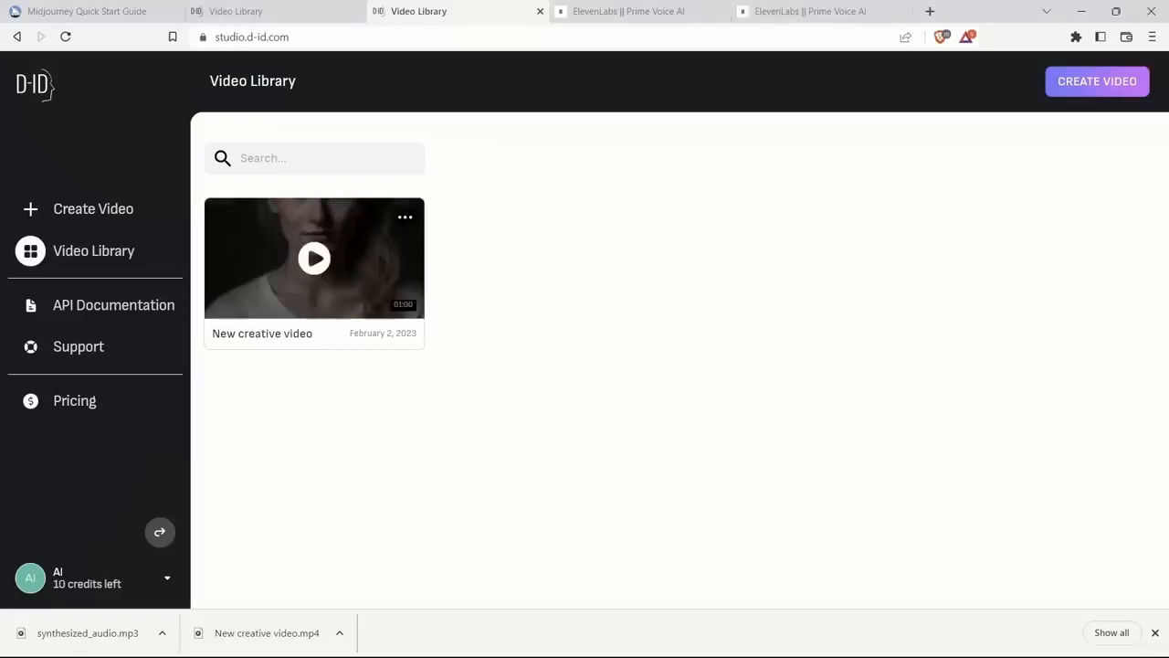
pyautogui.click(314, 259)
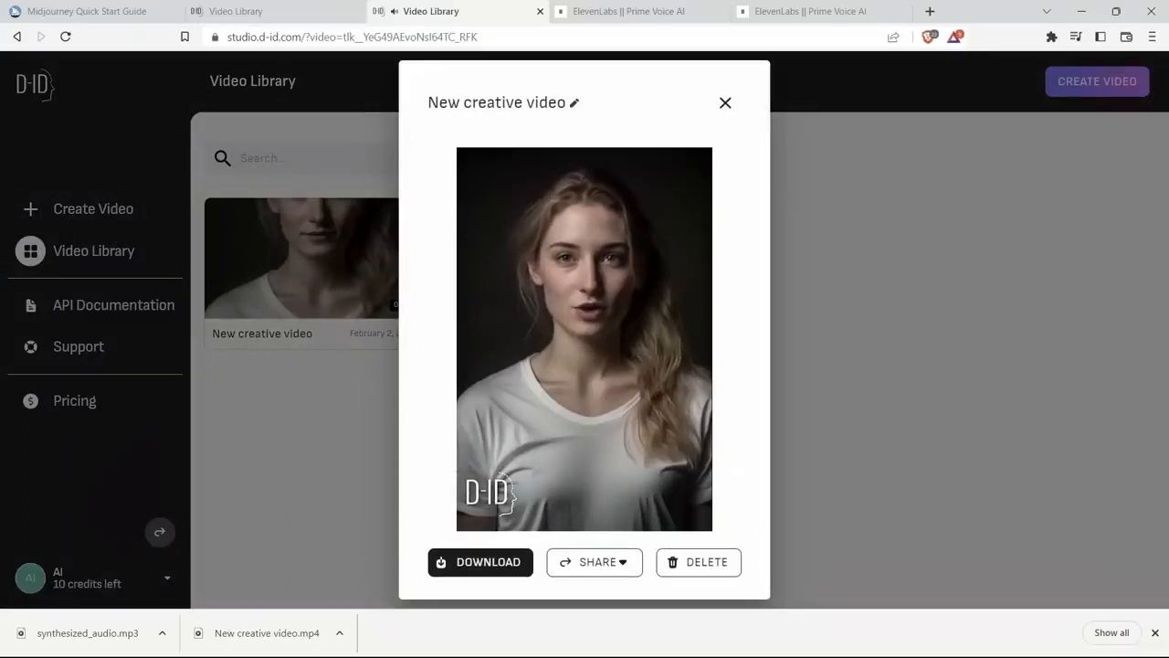
pyautogui.click(446, 494)
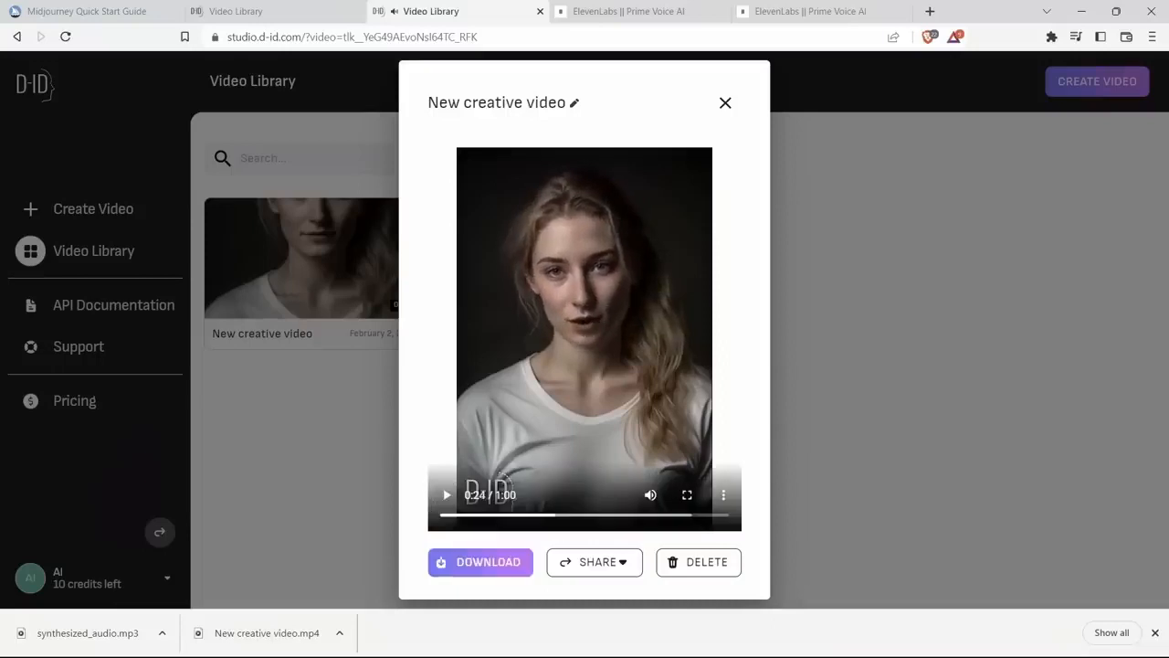
# Step: Download the avatar video as New creative video.mp4 into the Video Avatar folder and resume its preview with the sound muted
pyautogui.click(488, 562)
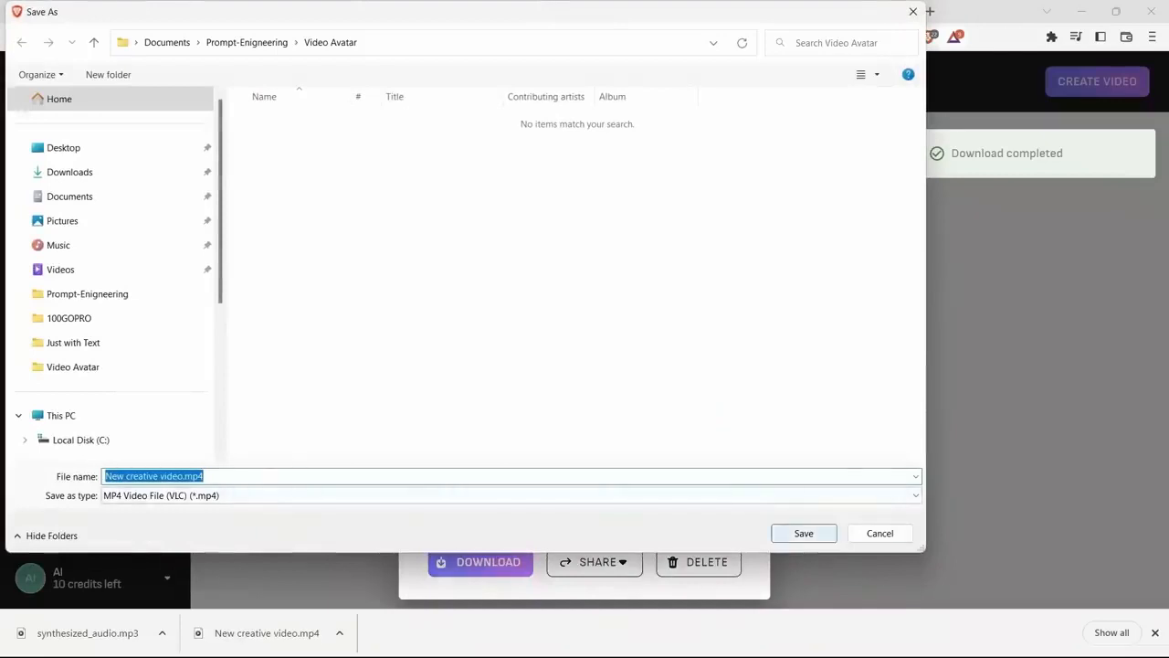
pyautogui.click(804, 533)
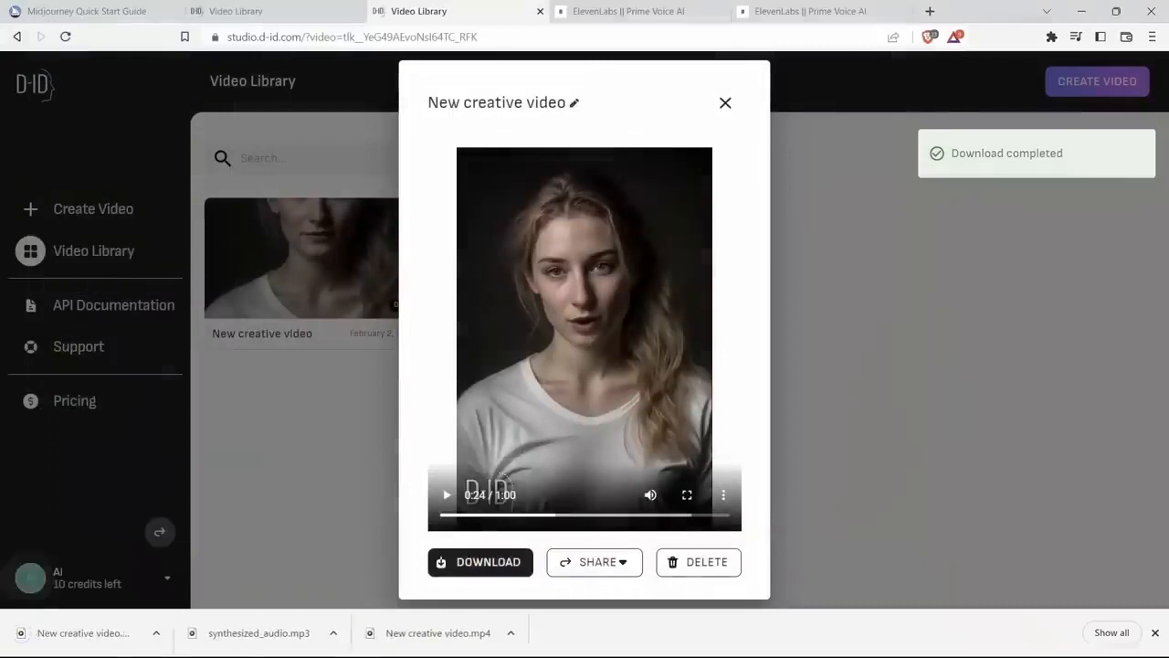
pyautogui.click(650, 494)
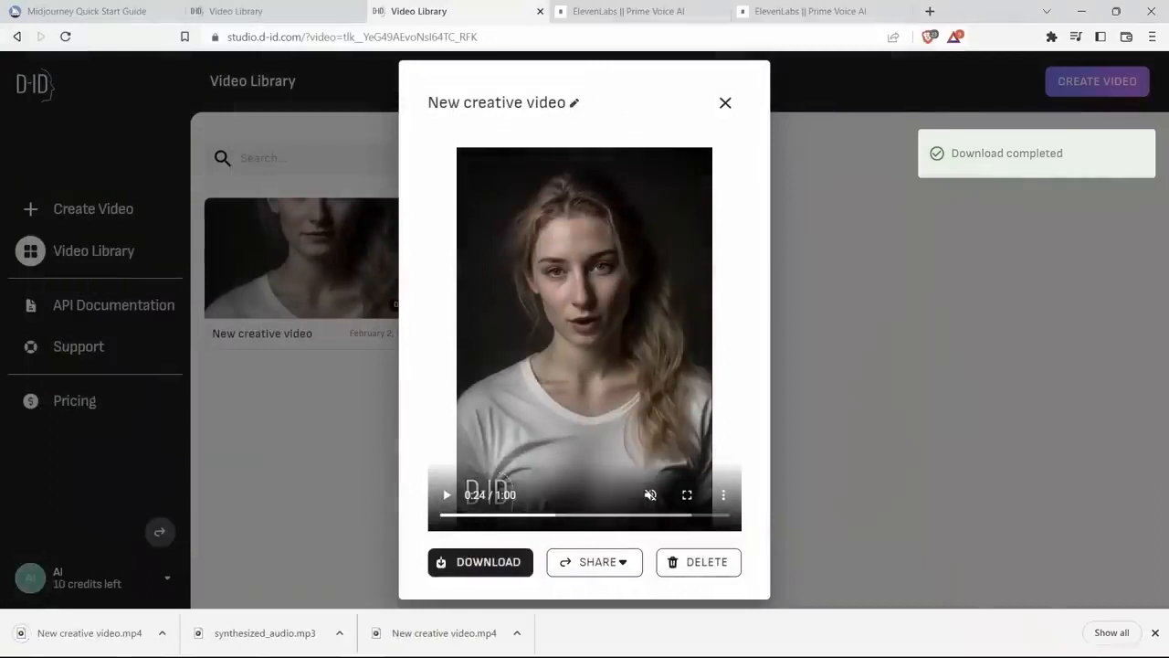
pyautogui.click(447, 494)
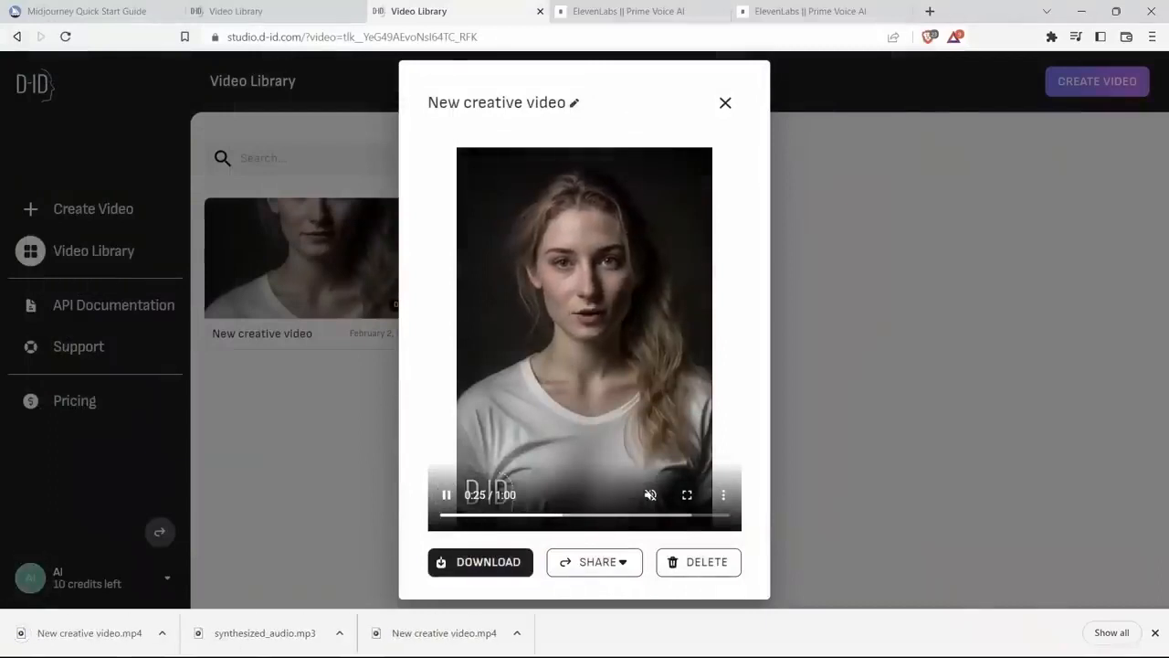